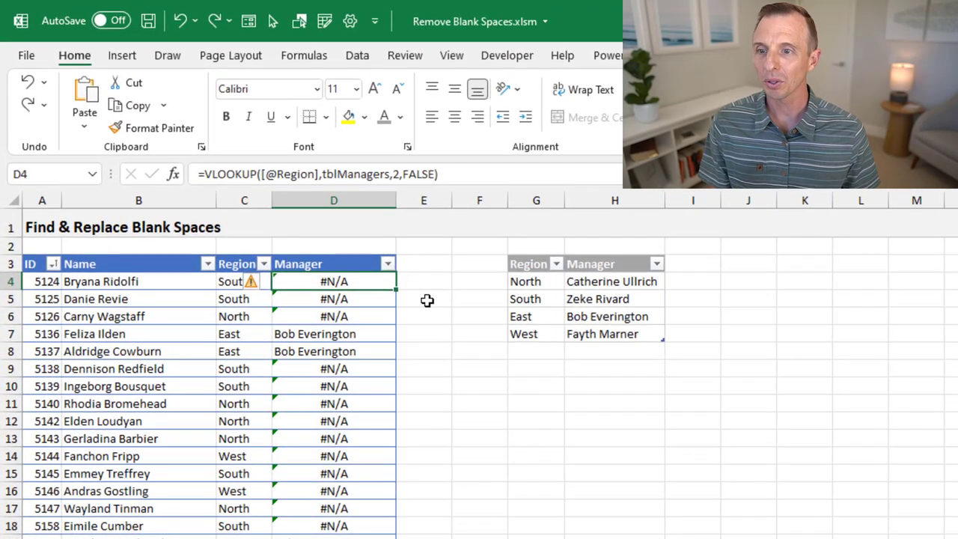
Inspect the VLOOKUP formula in D4 and check the region text in C4 and G5 for trailing spaces
double_click(364, 281)
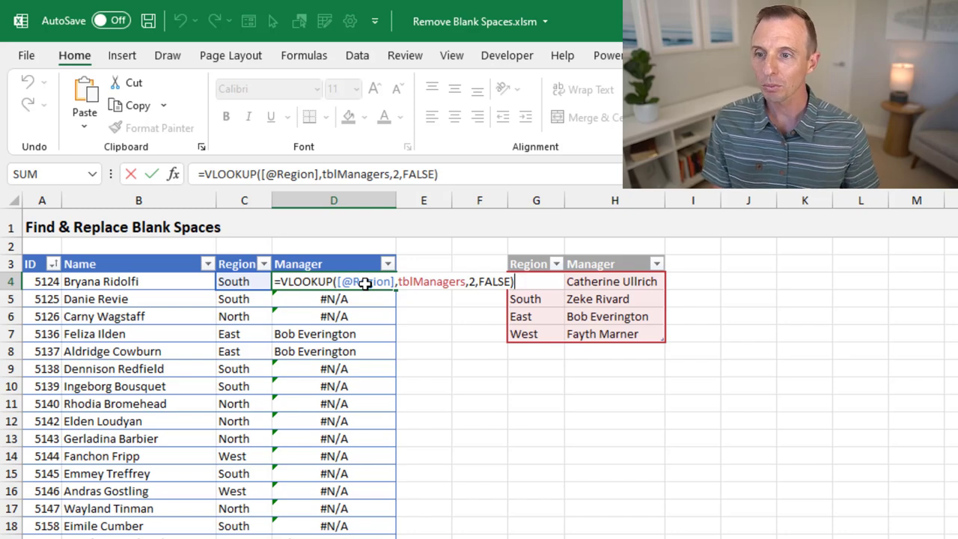
key(Escape)
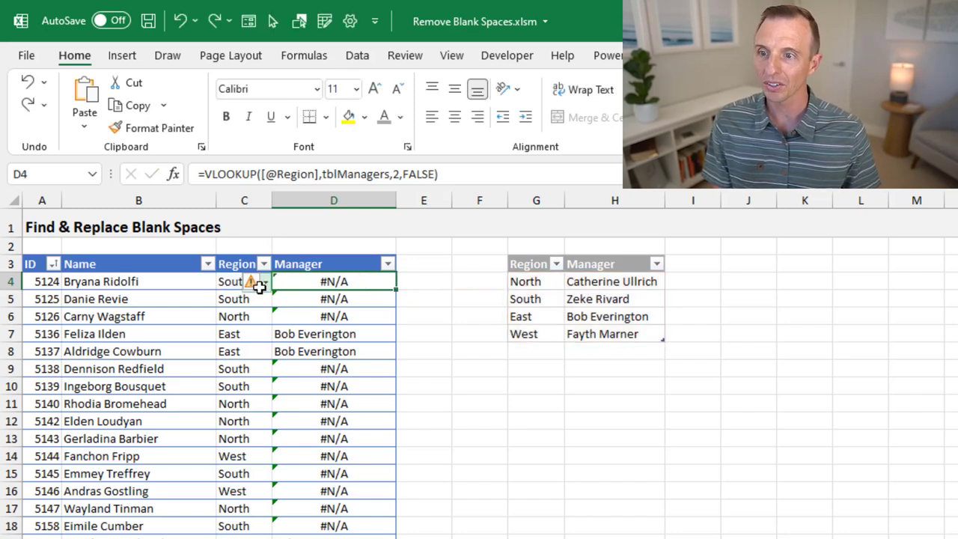
click(224, 283)
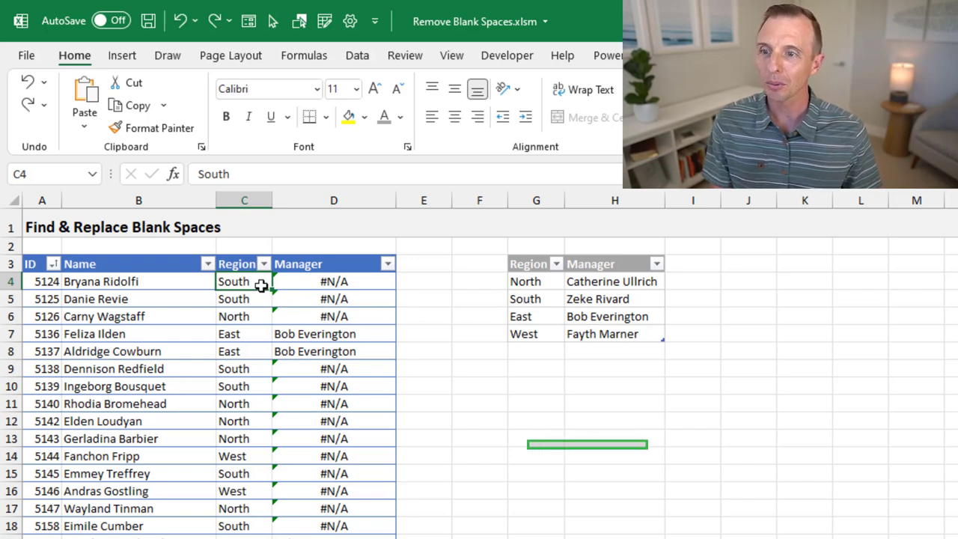
key(F2)
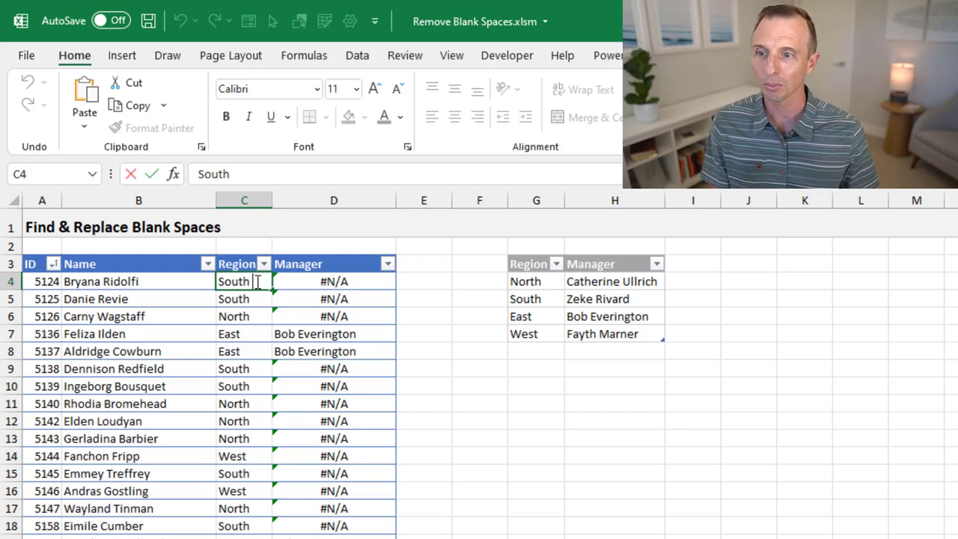
key(Escape)
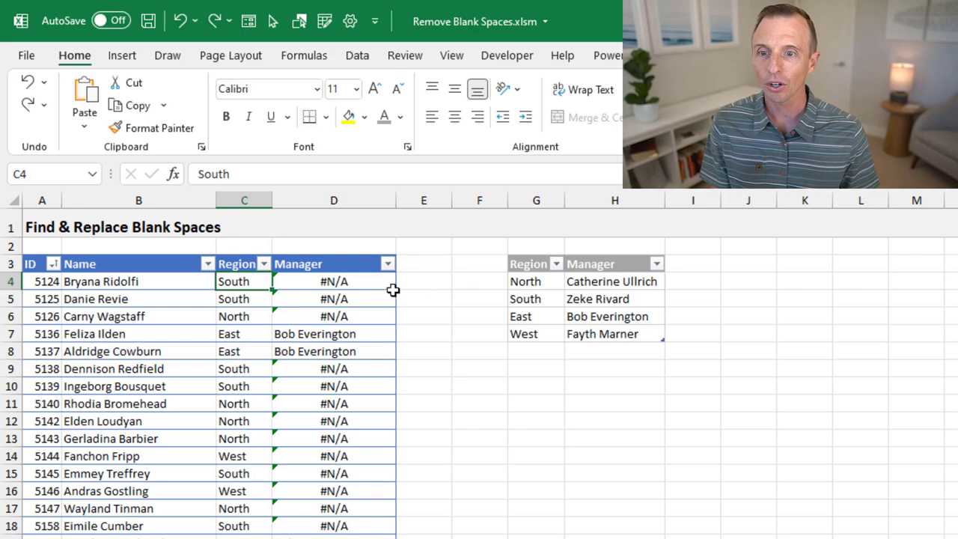
click(540, 301)
key(F2)
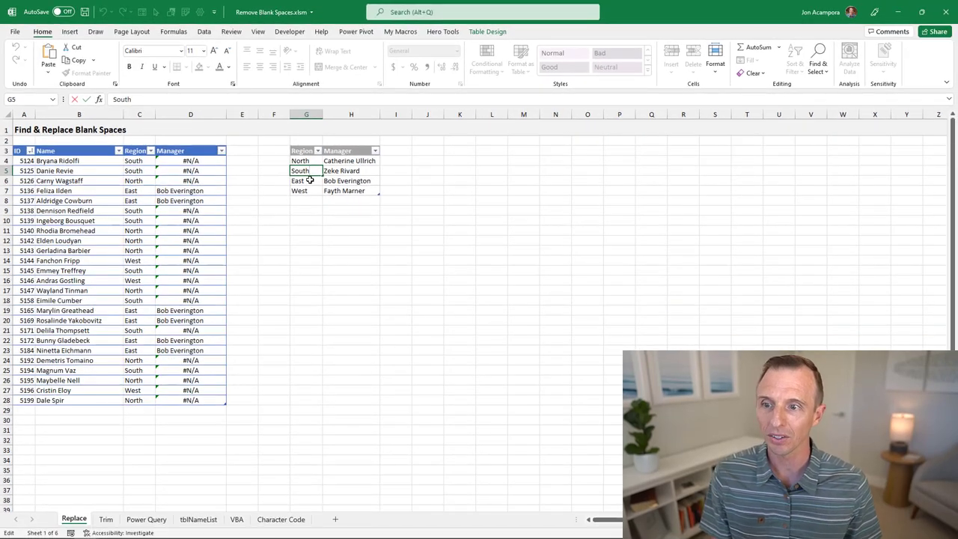
key(Escape)
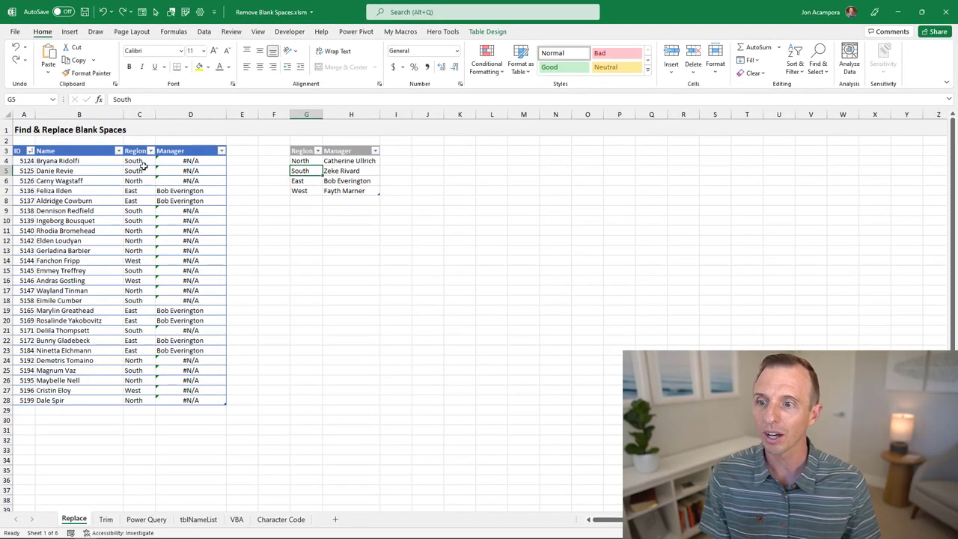
Replace all blank spaces in the Region cells C4:C28 with nothing using Find and Replace
drag(133, 160, 133, 401)
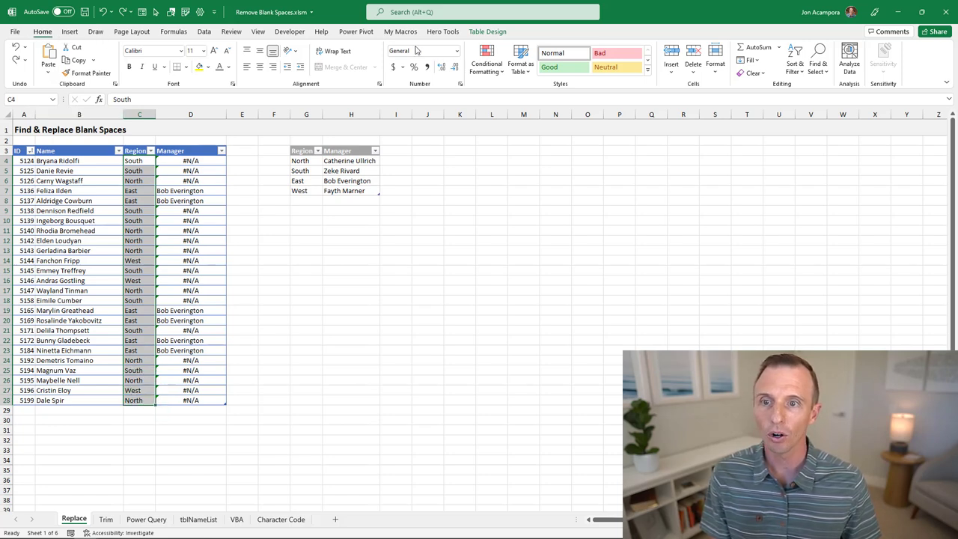
click(817, 70)
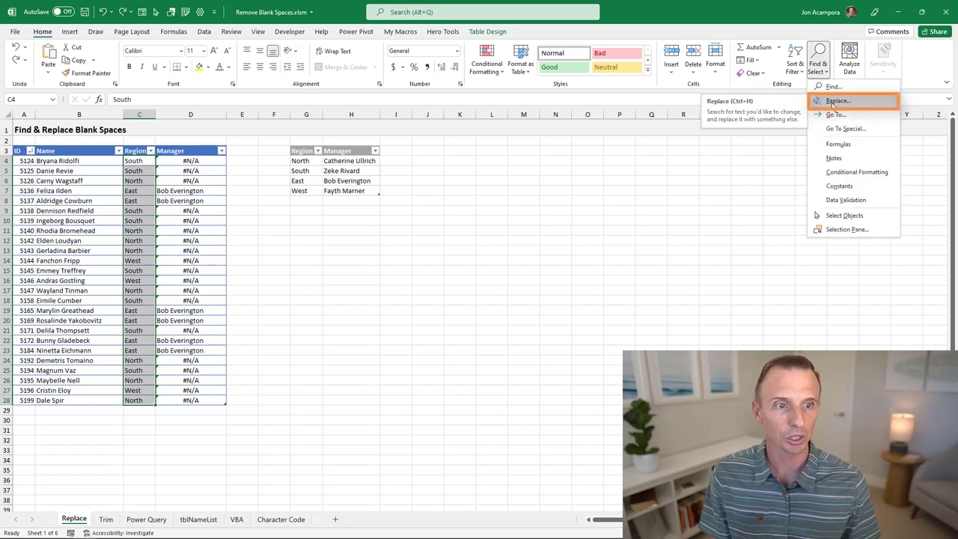
click(836, 101)
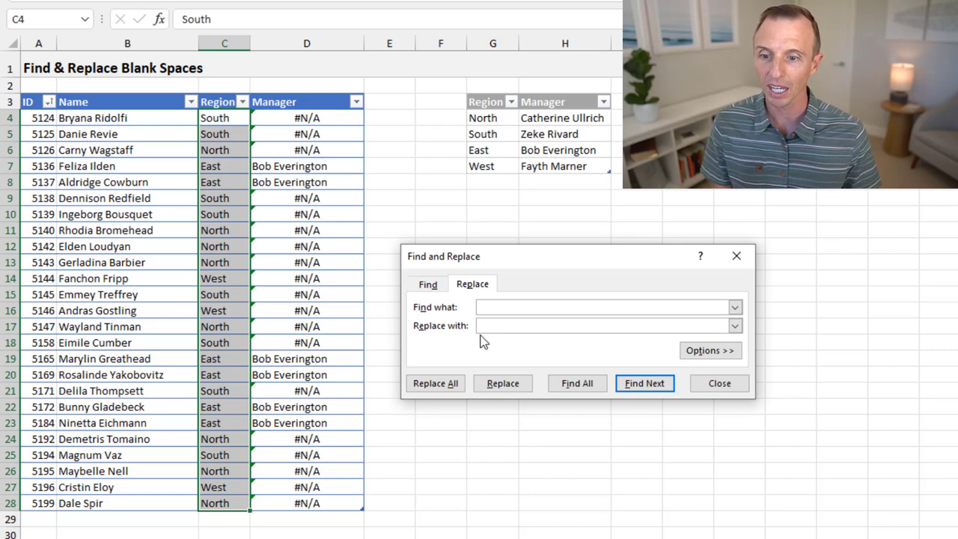
click(428, 383)
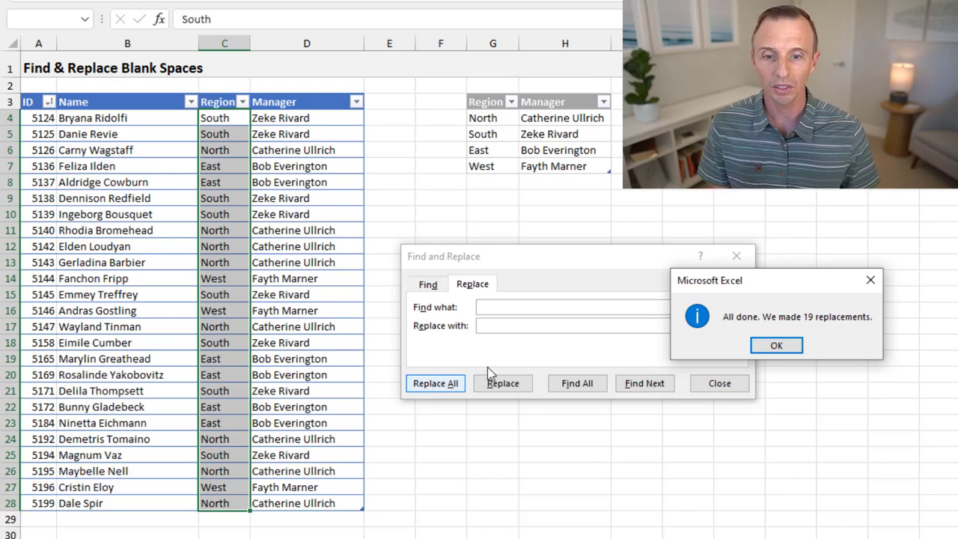
click(787, 345)
click(715, 384)
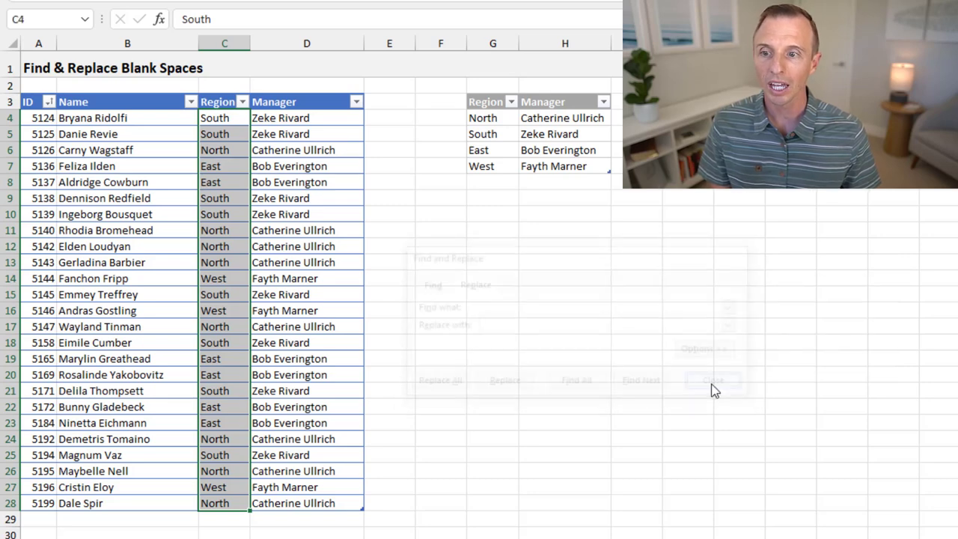
click(317, 122)
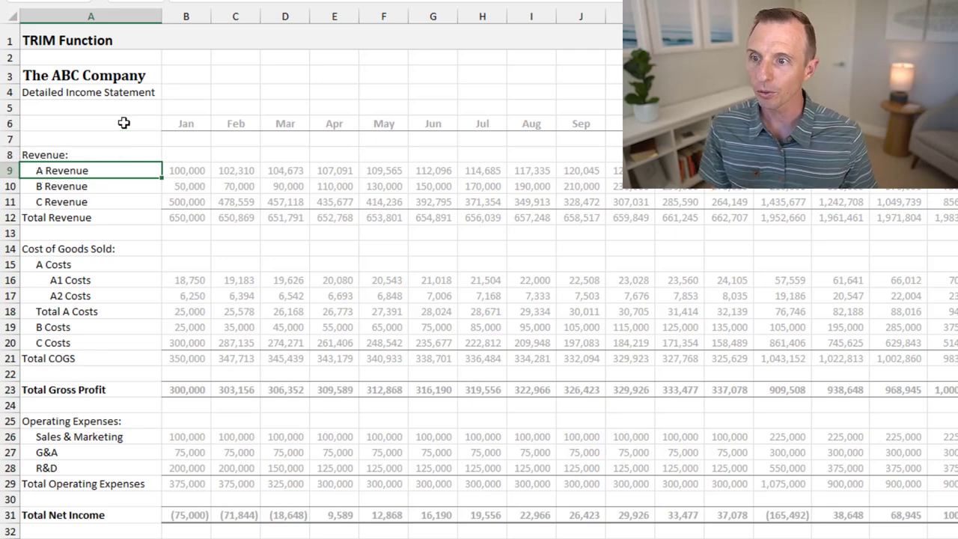
Insert a blank column between the row labels and the Jan column of the income statement
click(178, 15)
right_click(178, 15)
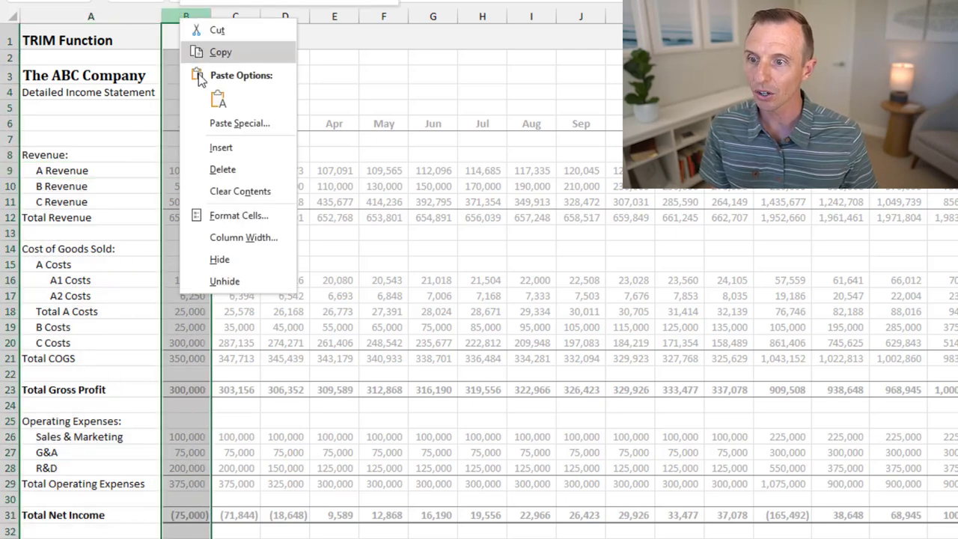
click(221, 148)
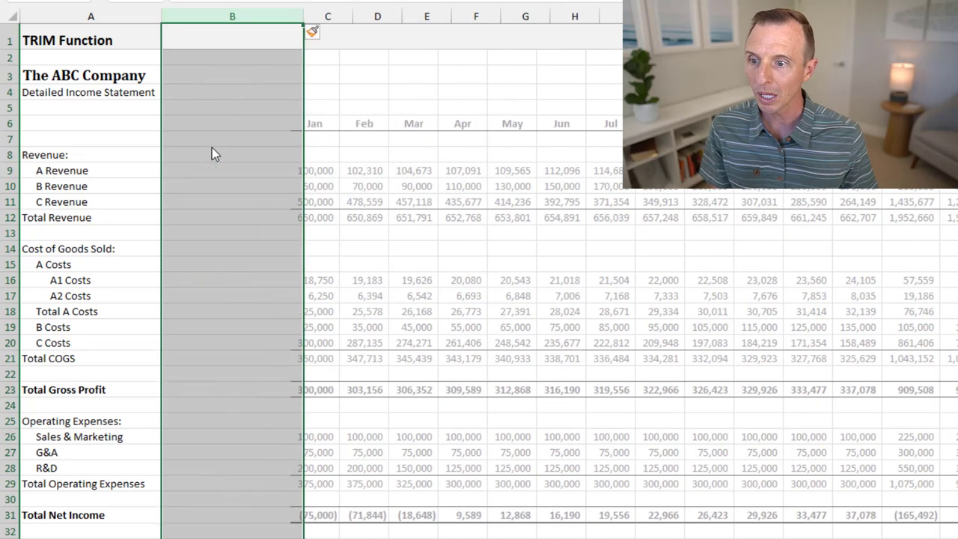
Enter =TRIM(A9) in cell B9 and fill the formula down through B31
click(190, 171)
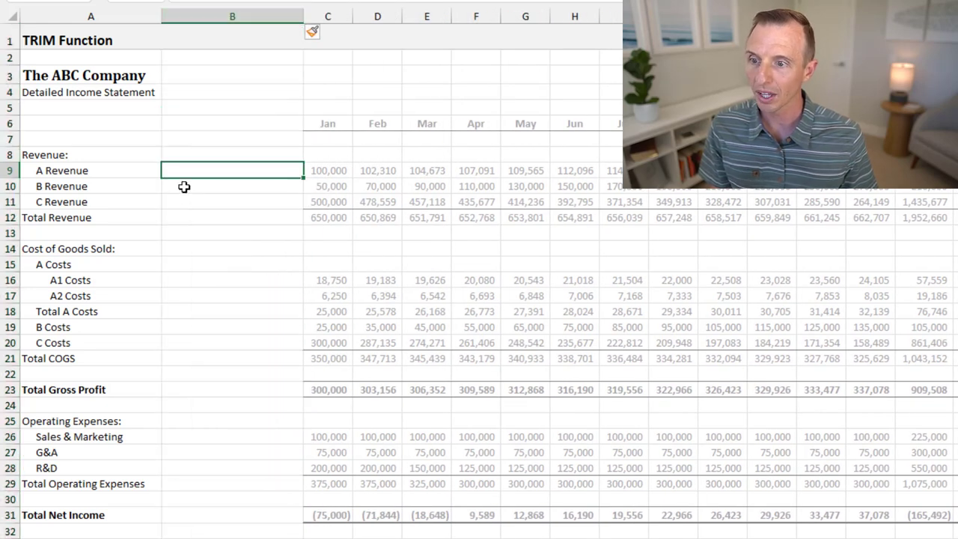
text(=)
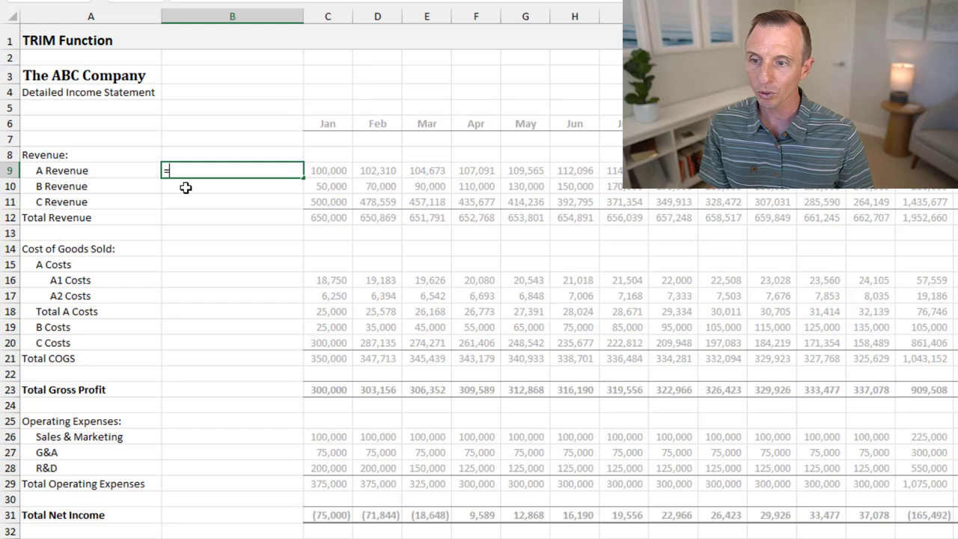
text(tri)
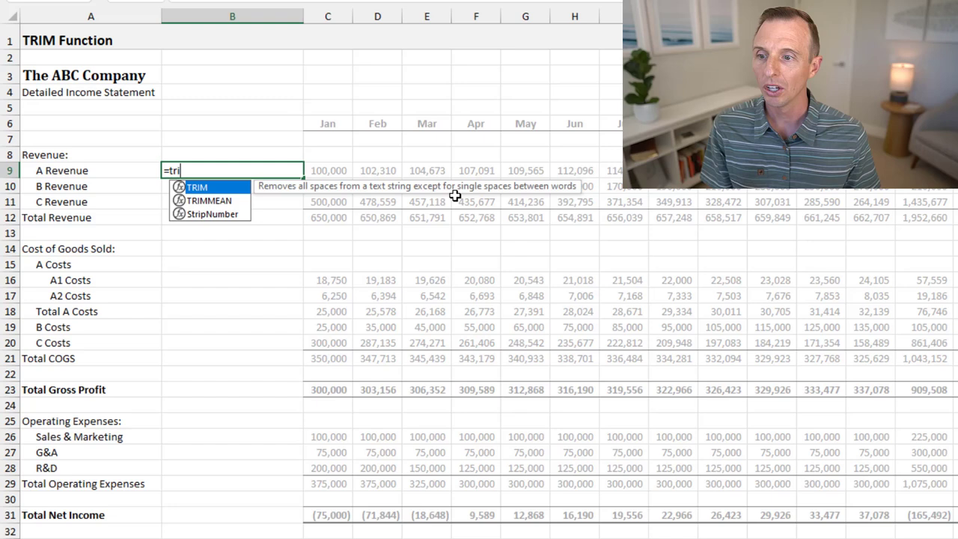
key(Tab)
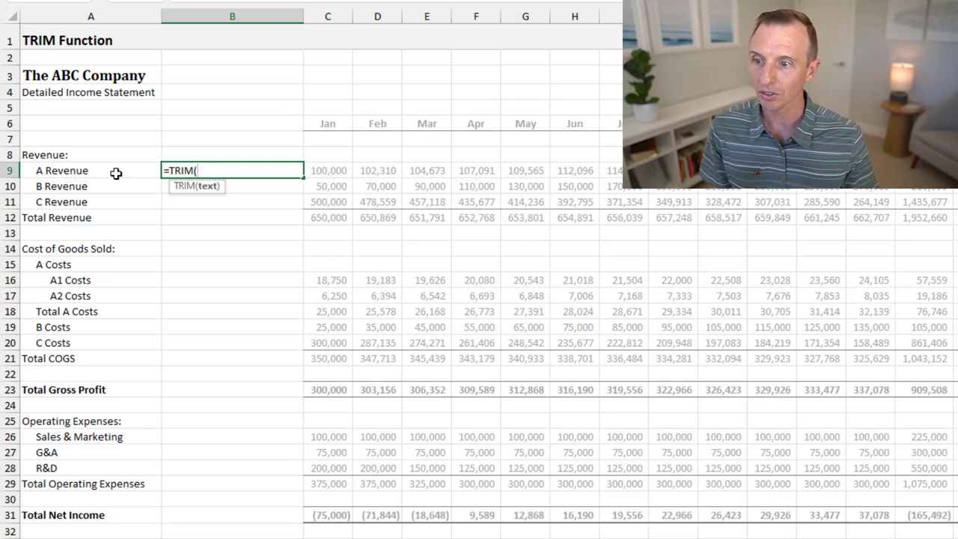
click(69, 170)
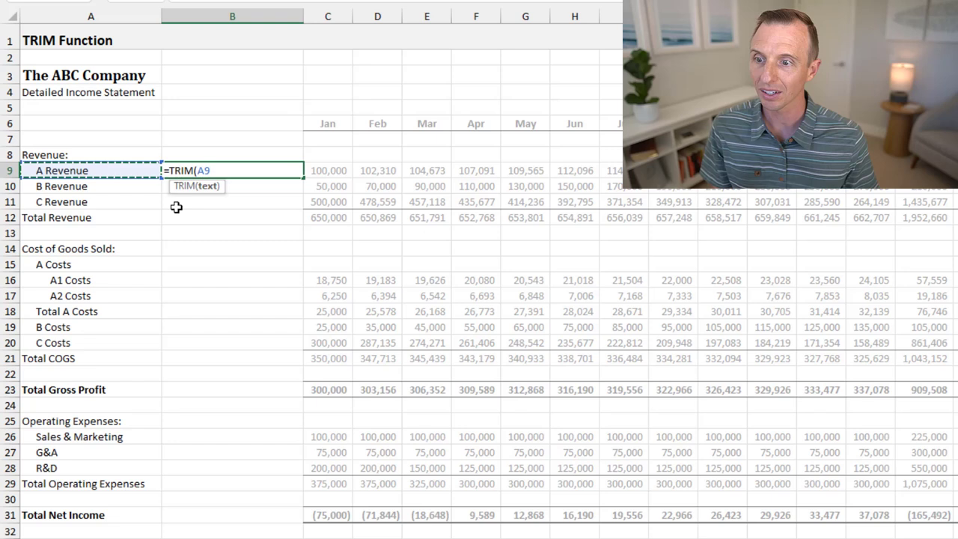
text())
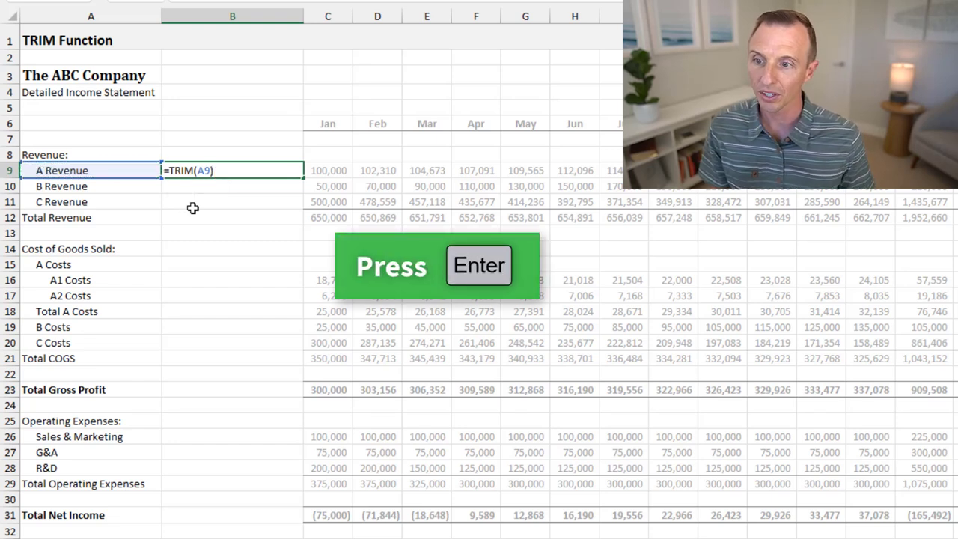
key(Return)
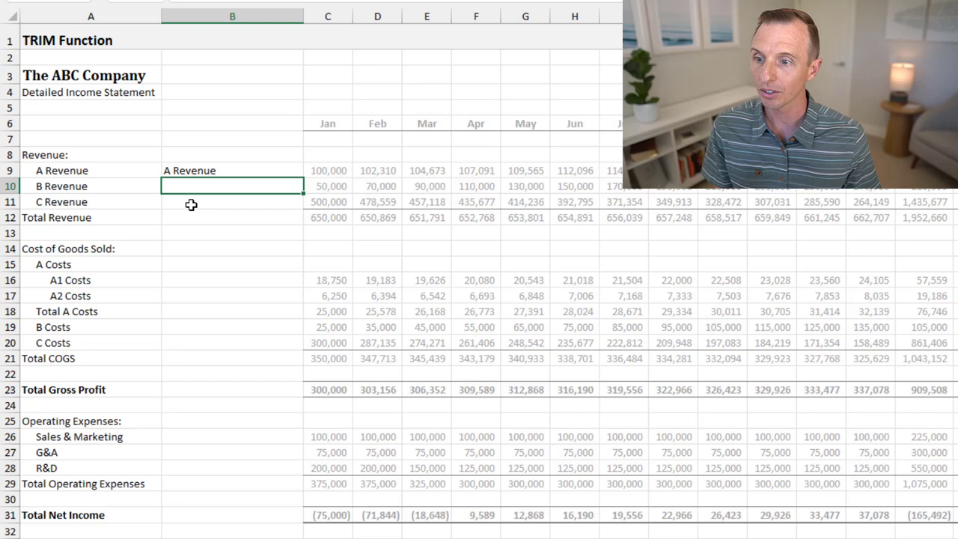
click(232, 171)
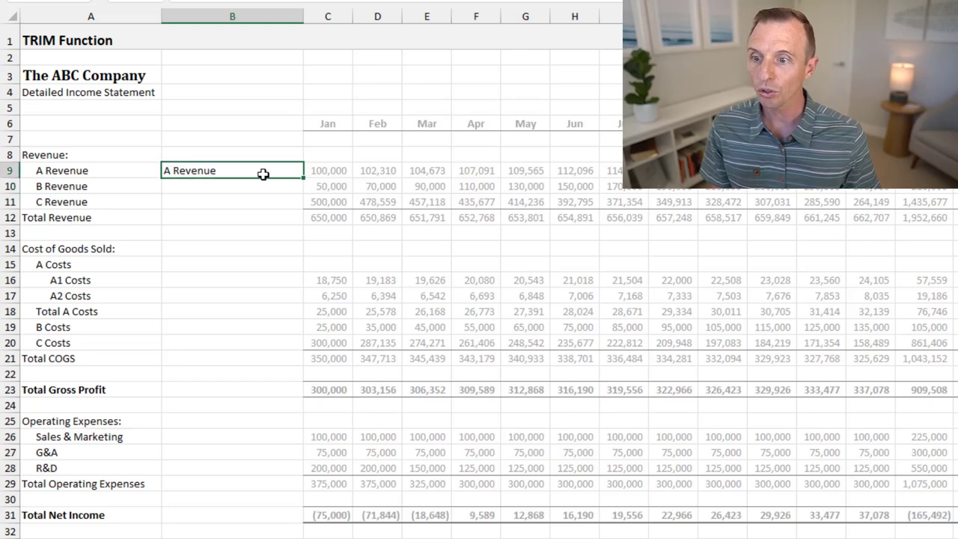
drag(303, 179, 304, 520)
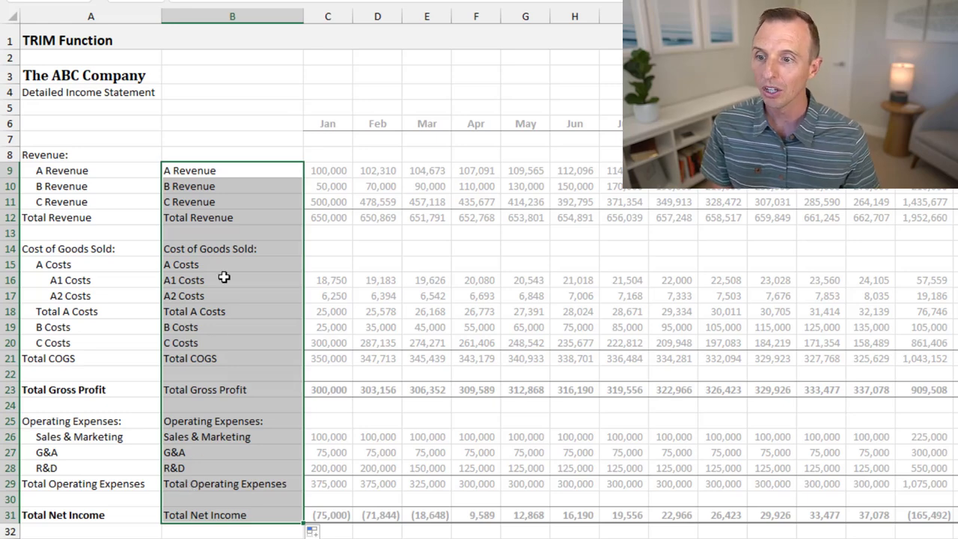
Copy the trimmed labels in B9:B31 and paste them as values over the original labels starting at A9
right_click(213, 173)
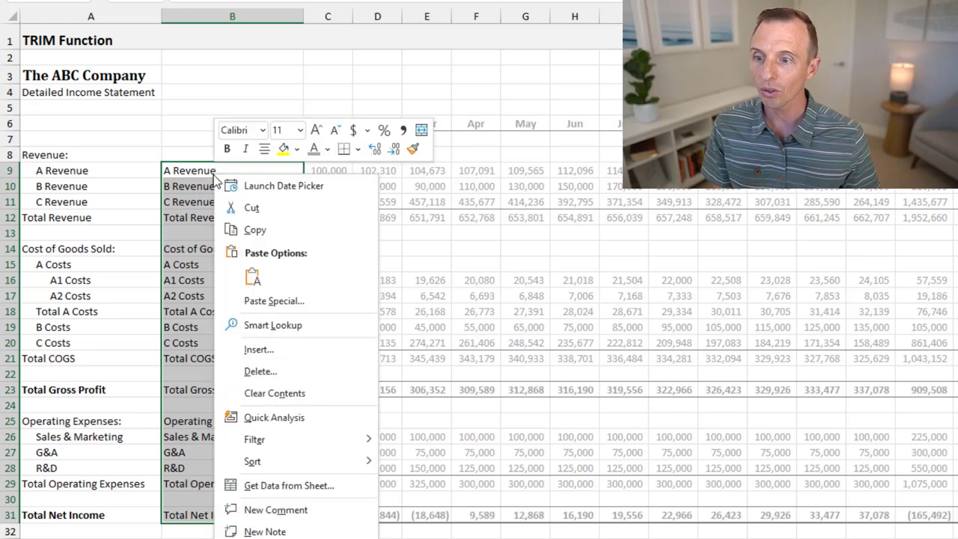
click(230, 230)
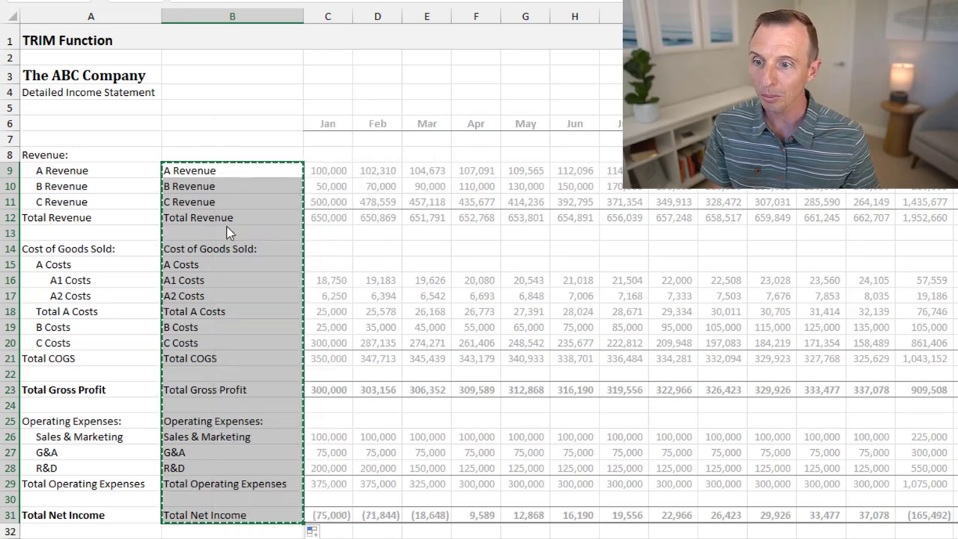
click(60, 170)
right_click(61, 170)
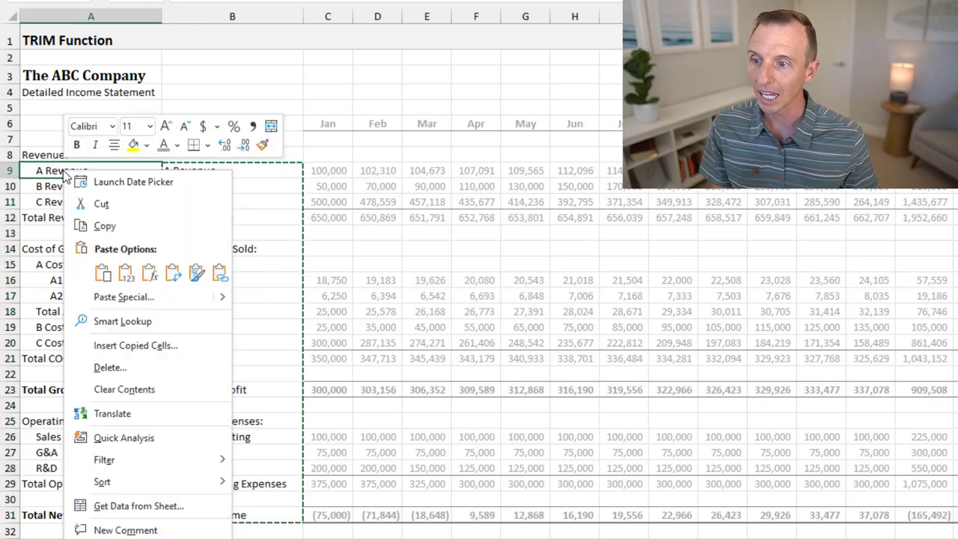
click(127, 274)
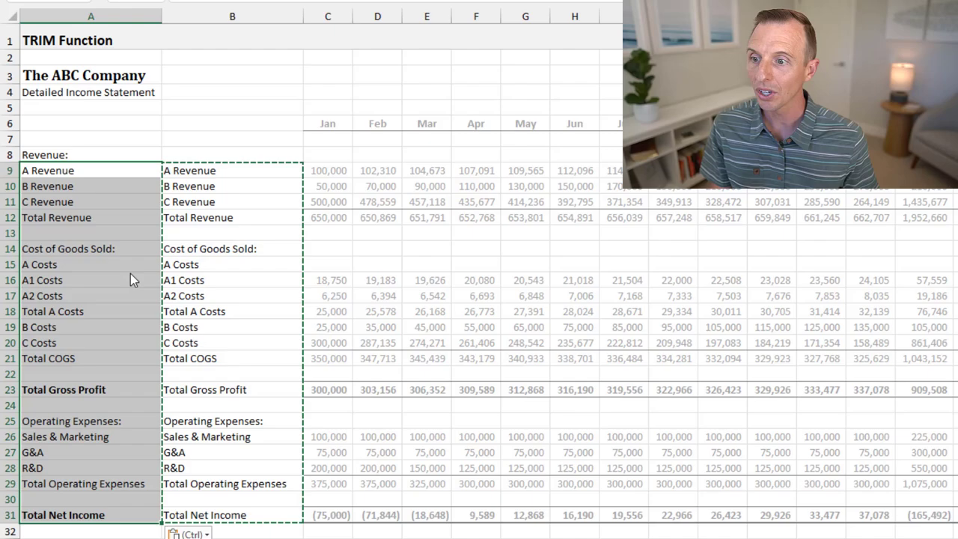
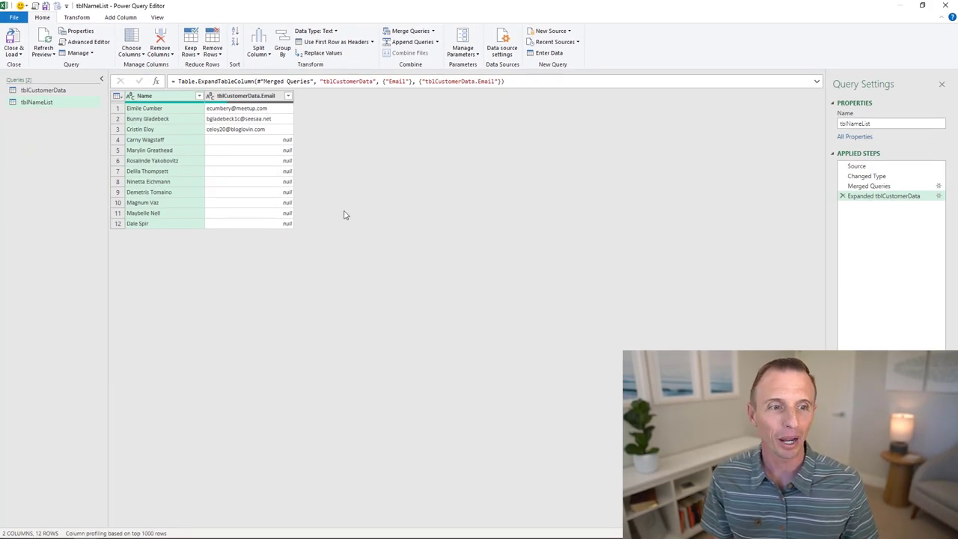
In Power Query Editor, view the Changed Type step of tblNameList and check the second and third Name values for trailing spaces
click(860, 176)
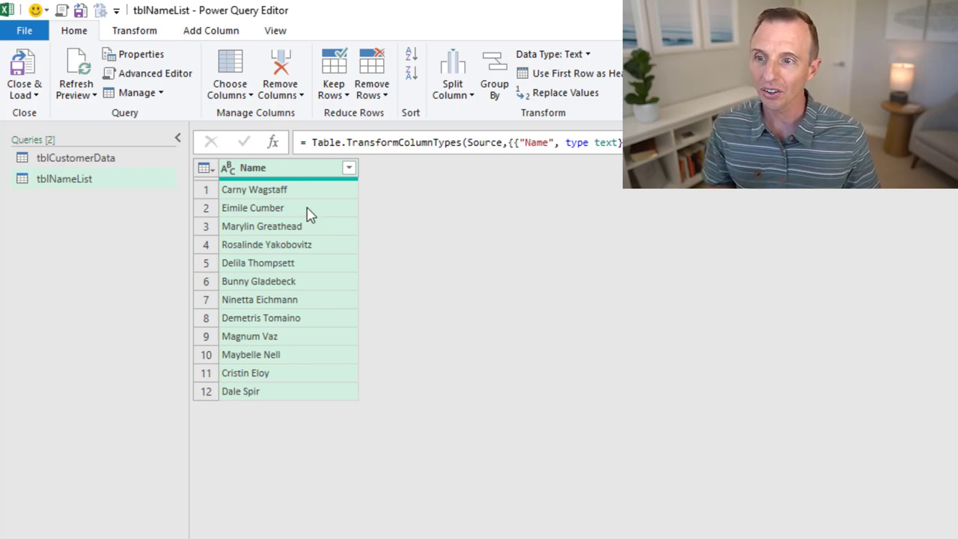
click(311, 215)
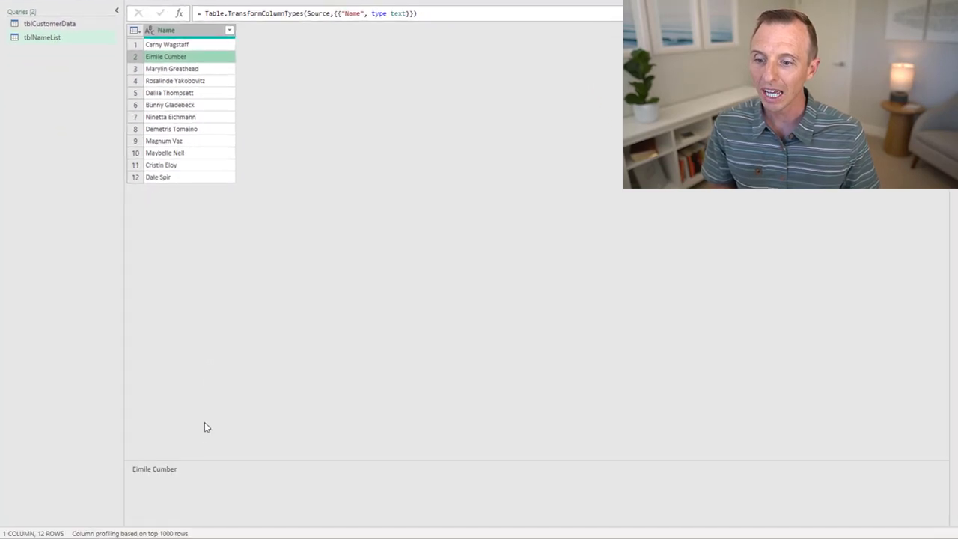
click(185, 471)
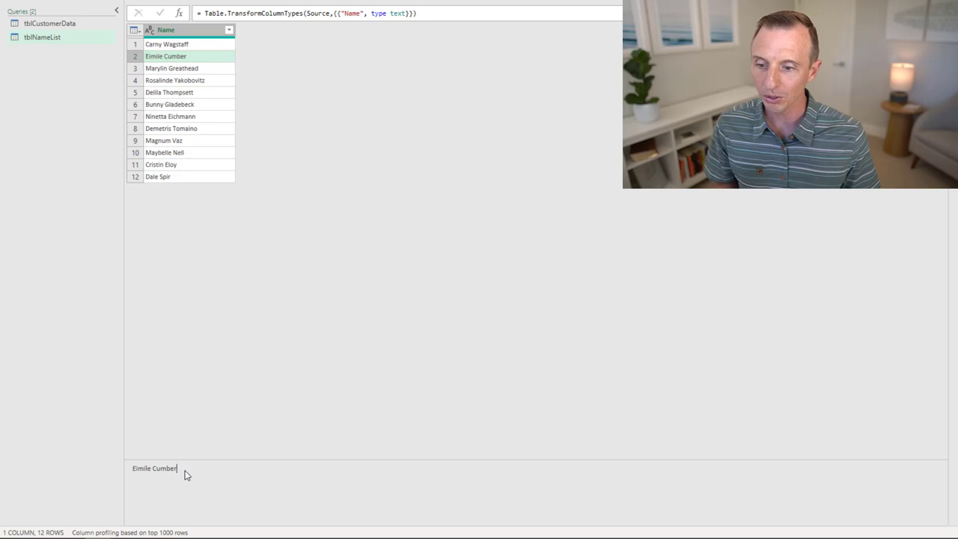
drag(185, 472, 173, 477)
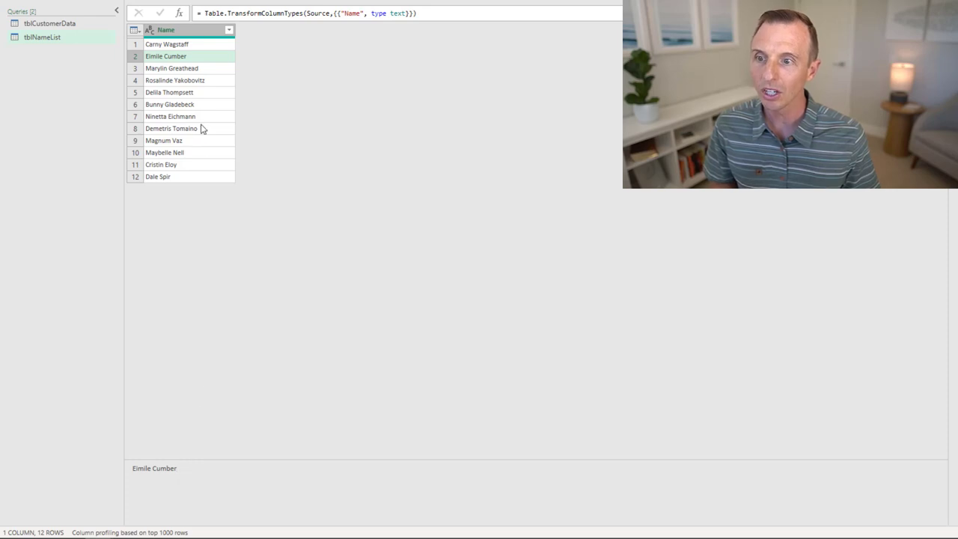
click(210, 73)
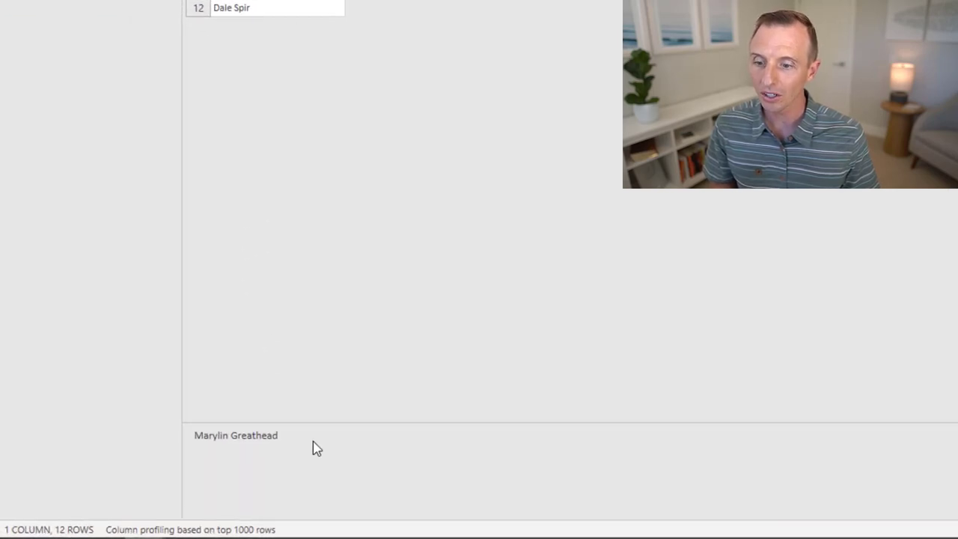
click(191, 476)
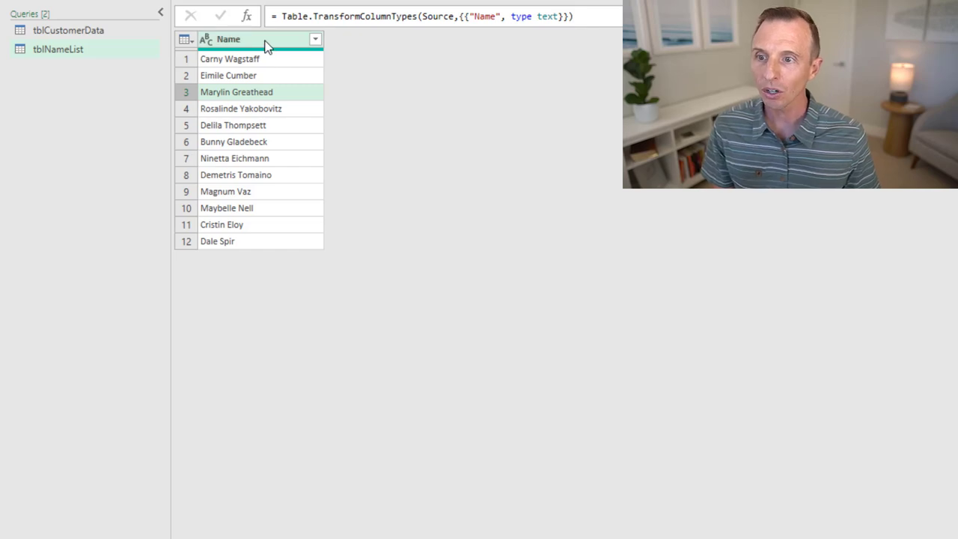
Insert a Trim transform on the Name column after the Changed Type step, and view the Expanded tblCustomerData step
right_click(268, 47)
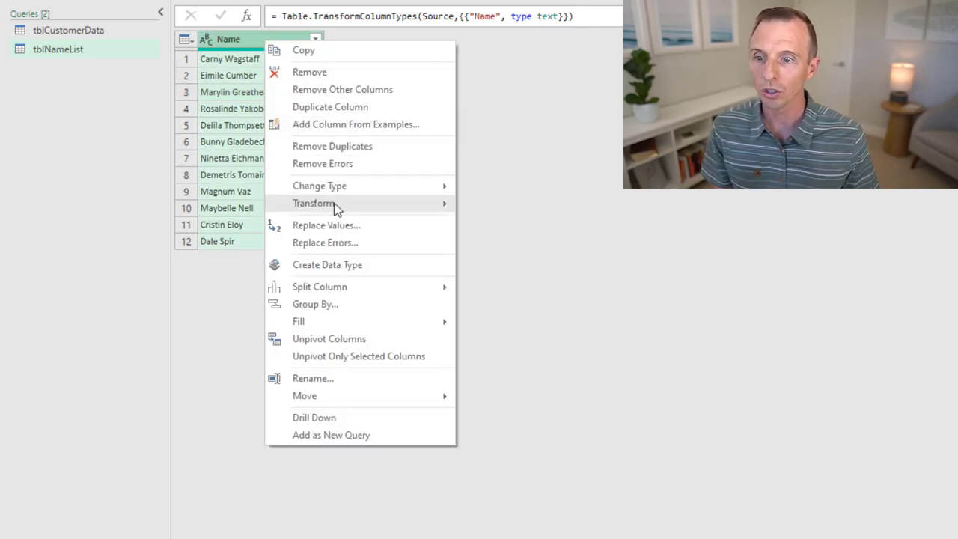
mouse_move(334, 203)
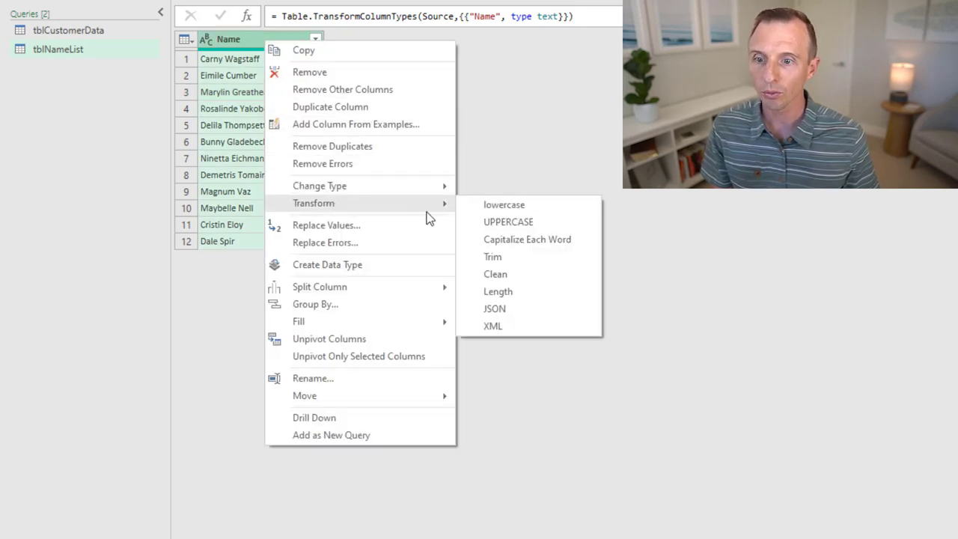
click(477, 258)
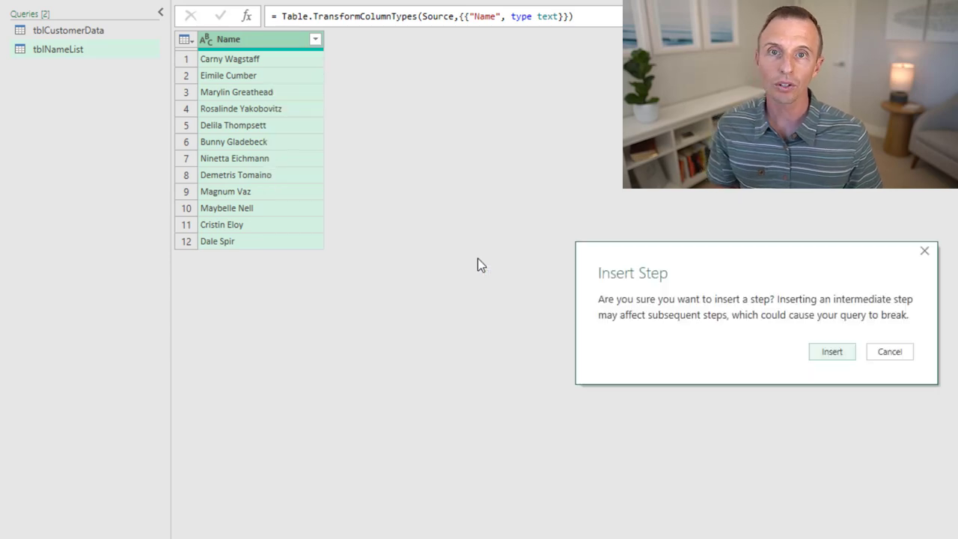
click(831, 352)
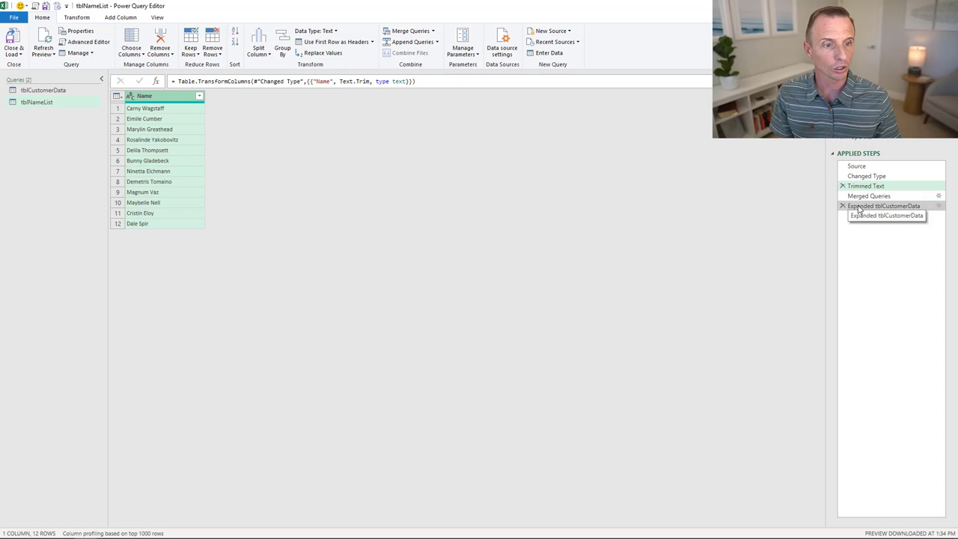
click(884, 206)
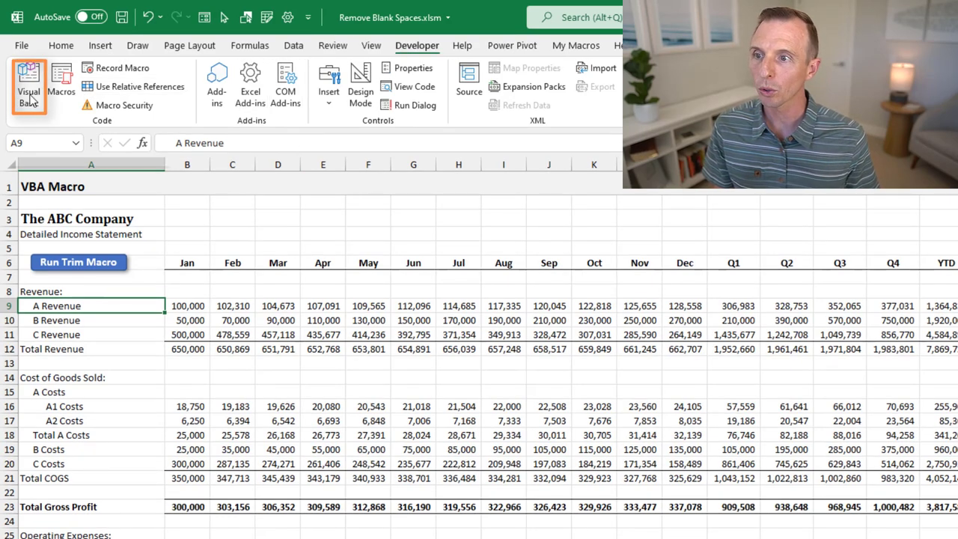
Review the Trim_Blanks macro in the VBA editor, including its selection loop and Trim(c.Value) line, and return to the workbook
key(alt+F11)
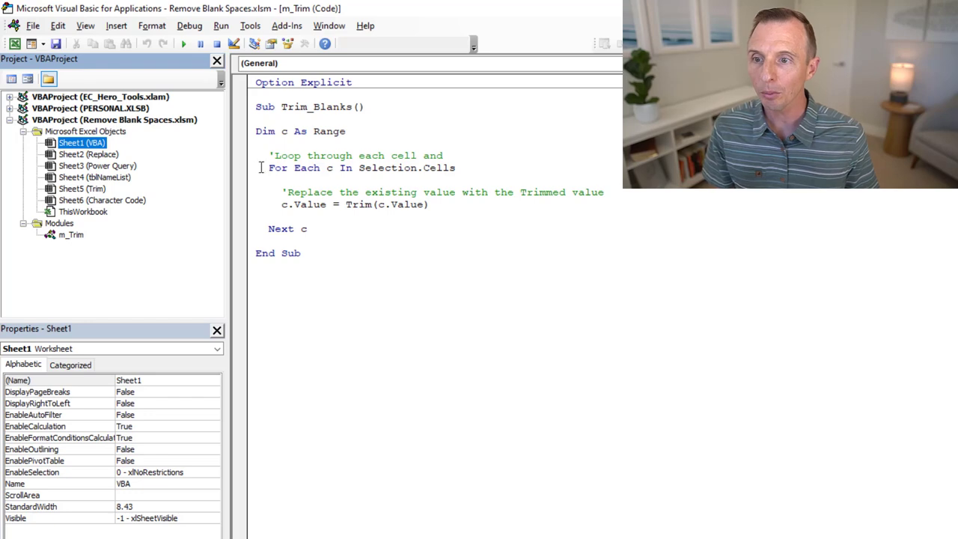
drag(269, 167, 462, 168)
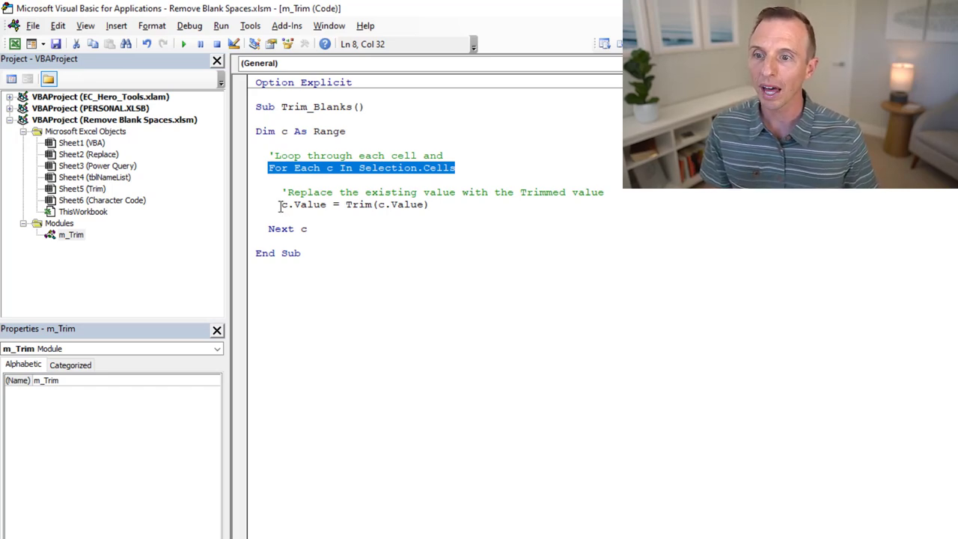
drag(280, 205, 434, 207)
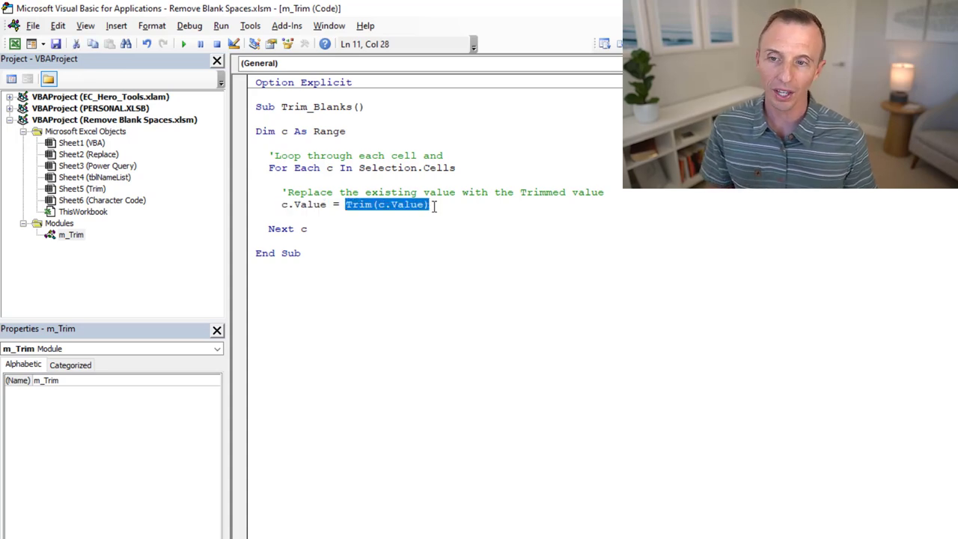
double_click(360, 207)
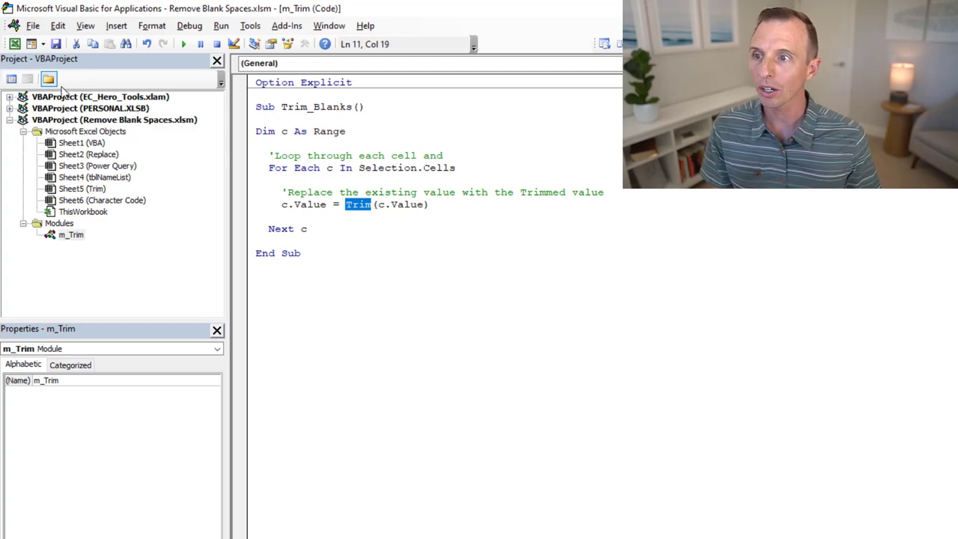
click(16, 44)
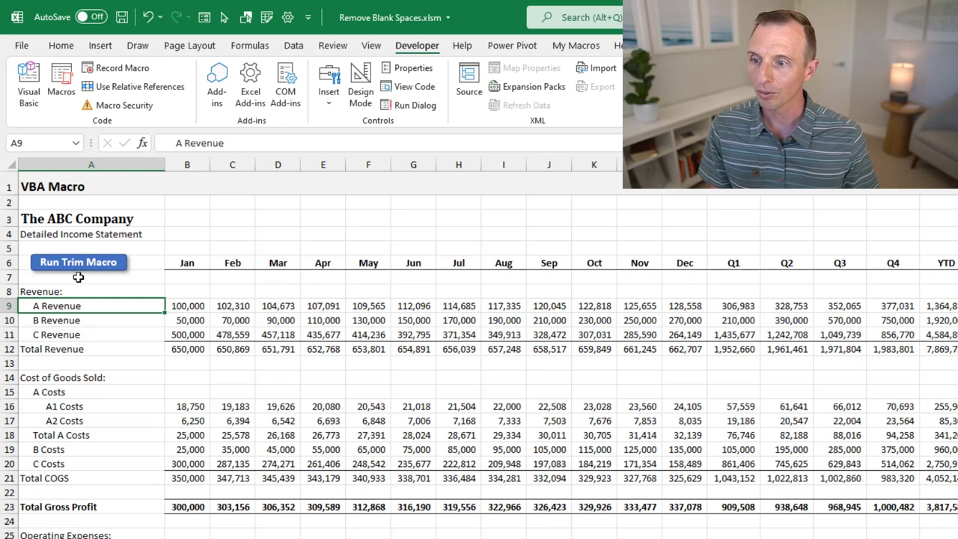
Run the sheet's trim macro on the labels in A9:A21, and the custom Trim Cells macro on the labels in A26:A29
drag(73, 306, 61, 477)
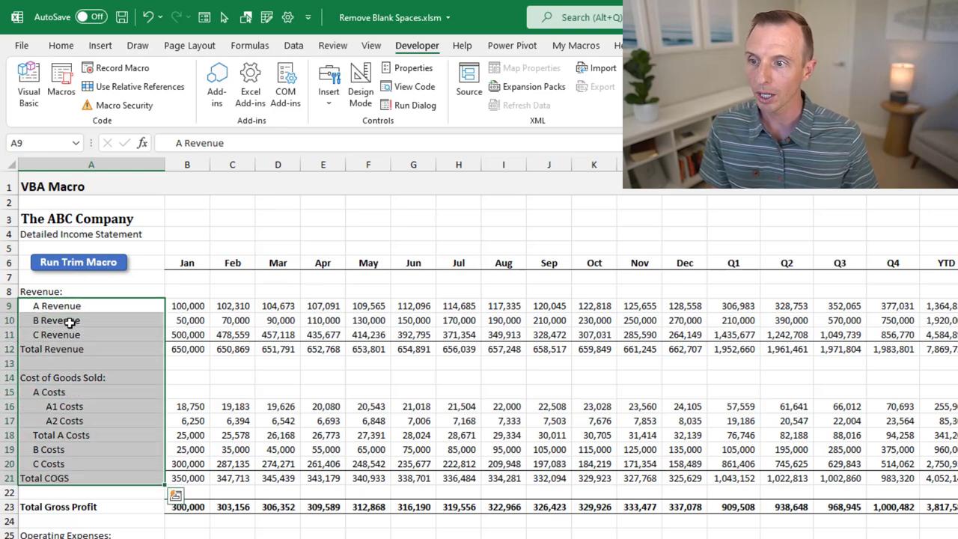
click(72, 266)
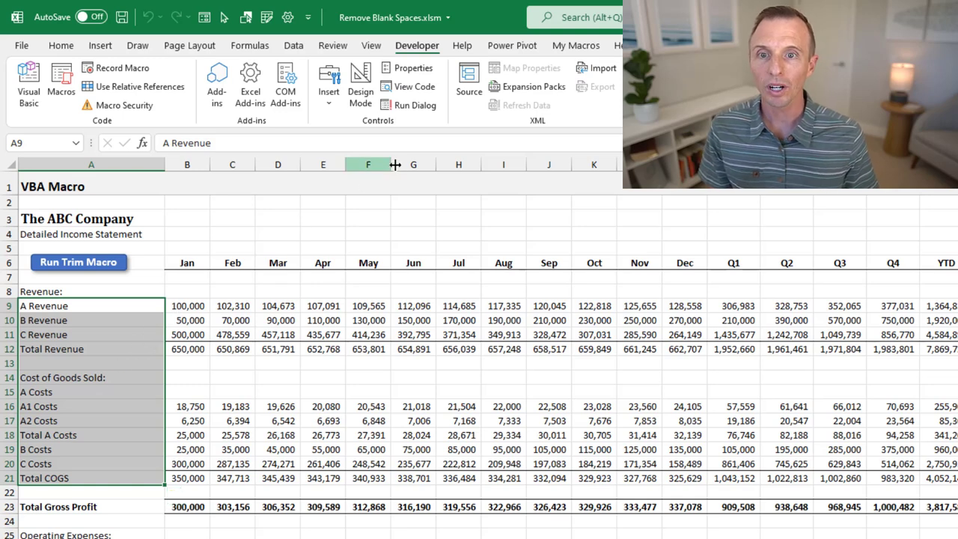
click(572, 47)
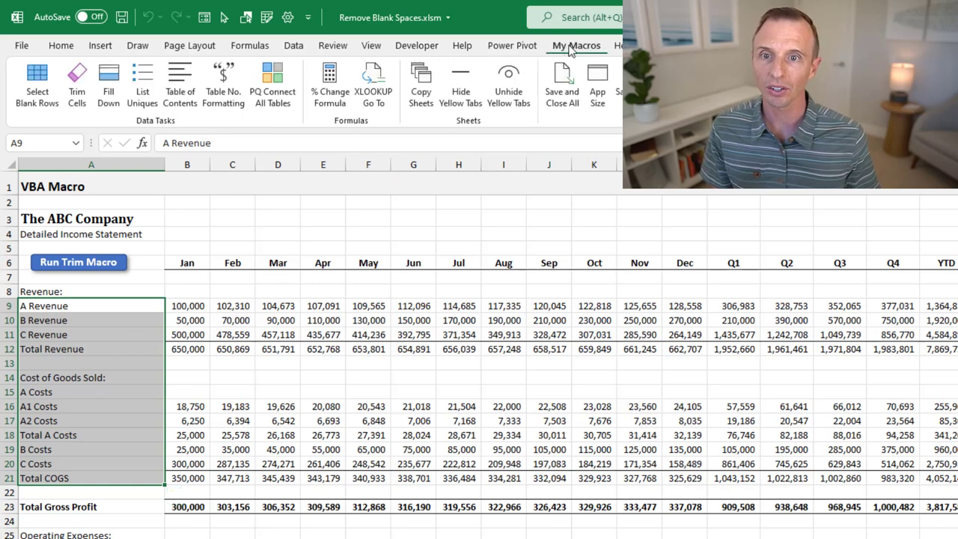
click(84, 96)
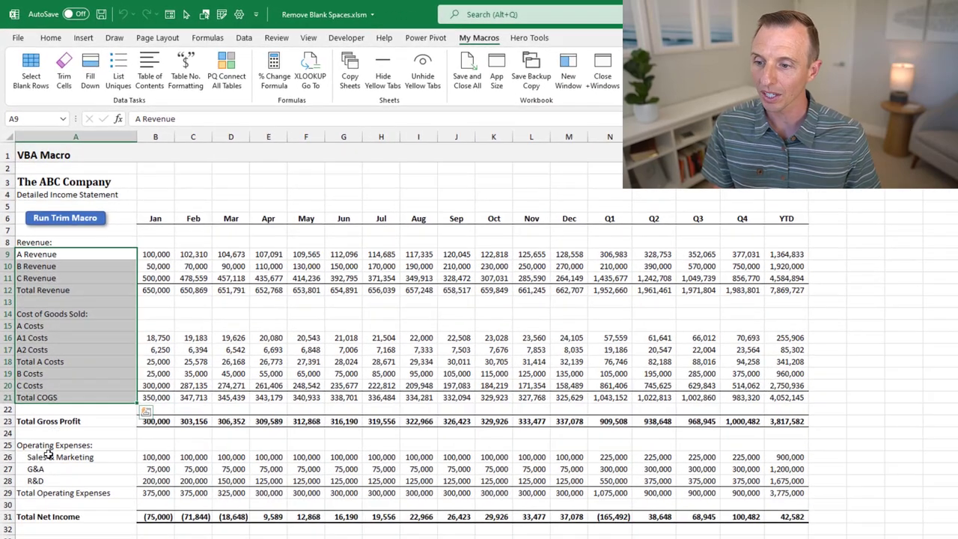
drag(45, 456, 45, 487)
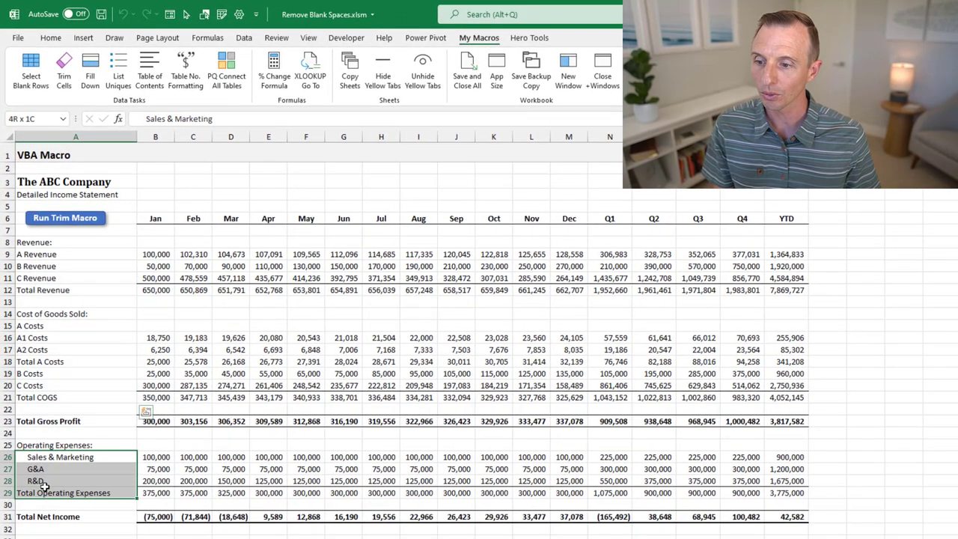
click(65, 82)
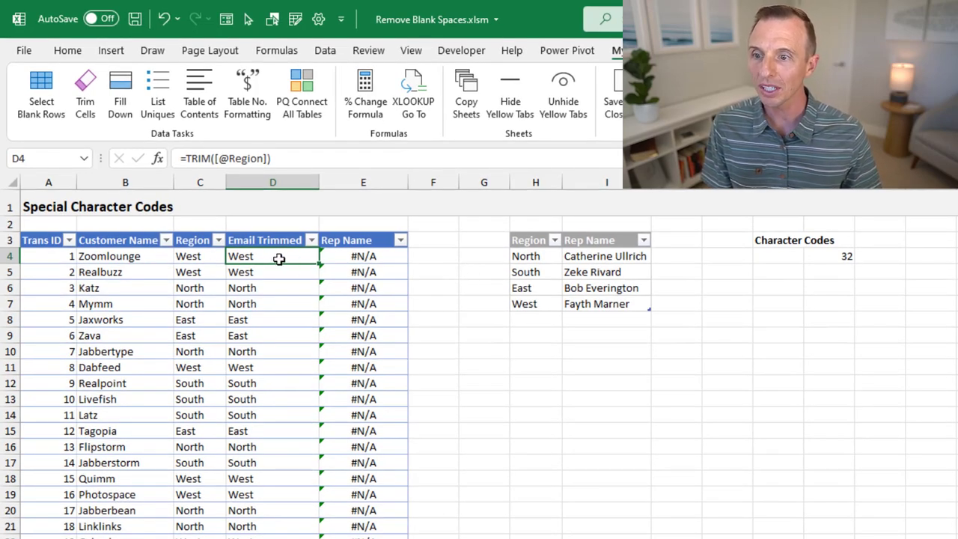
Check the TRIM formula in D4, the VLOOKUP in E4, and the region values in C4 and H7 for trailing spaces
double_click(278, 258)
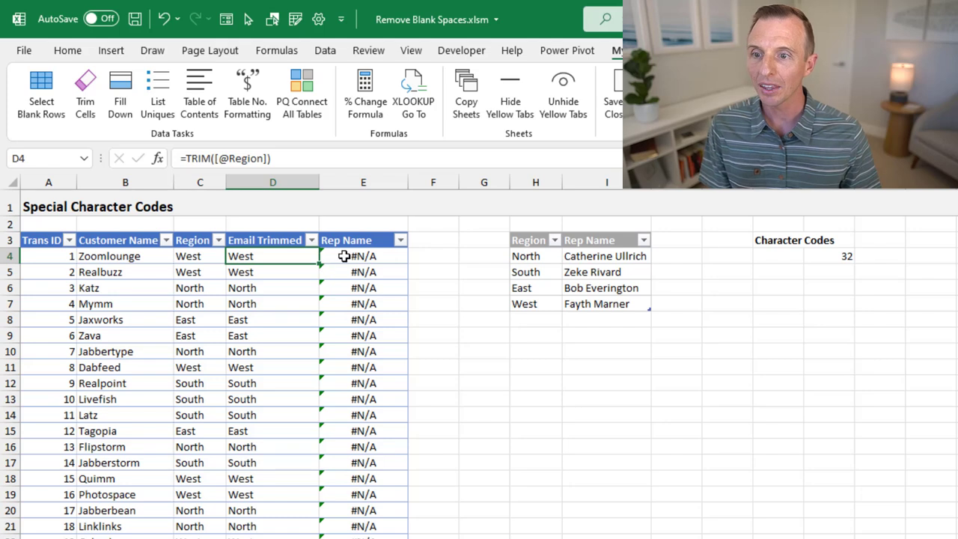
double_click(344, 256)
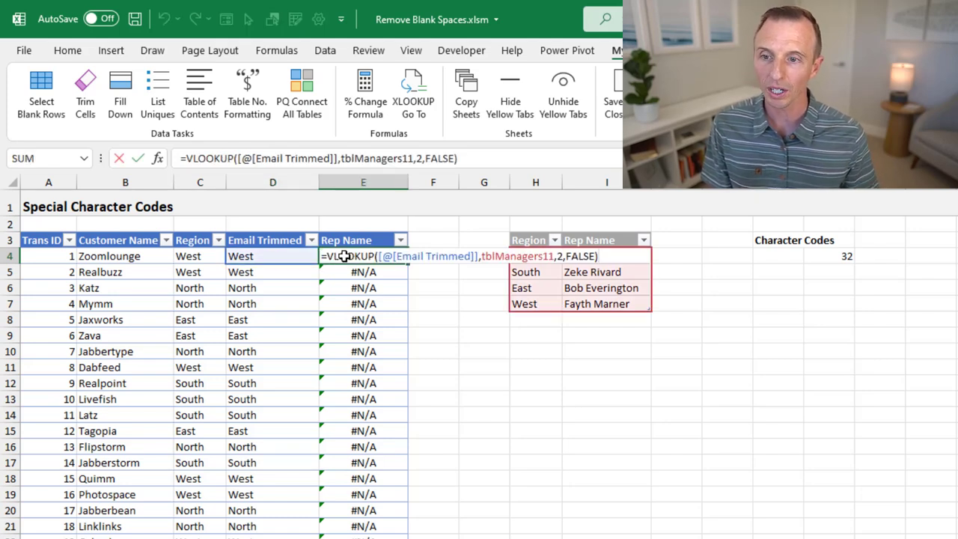
key(ctrl+Return)
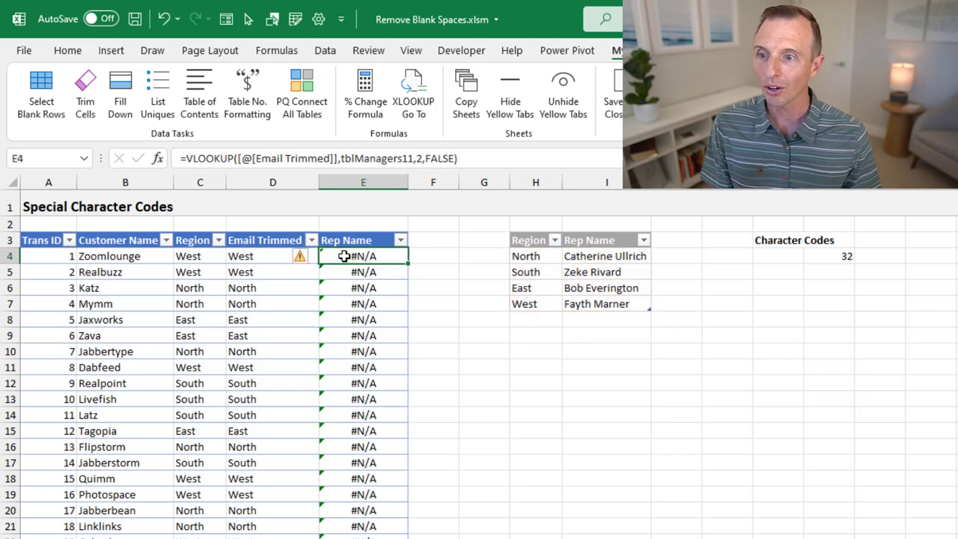
double_click(213, 256)
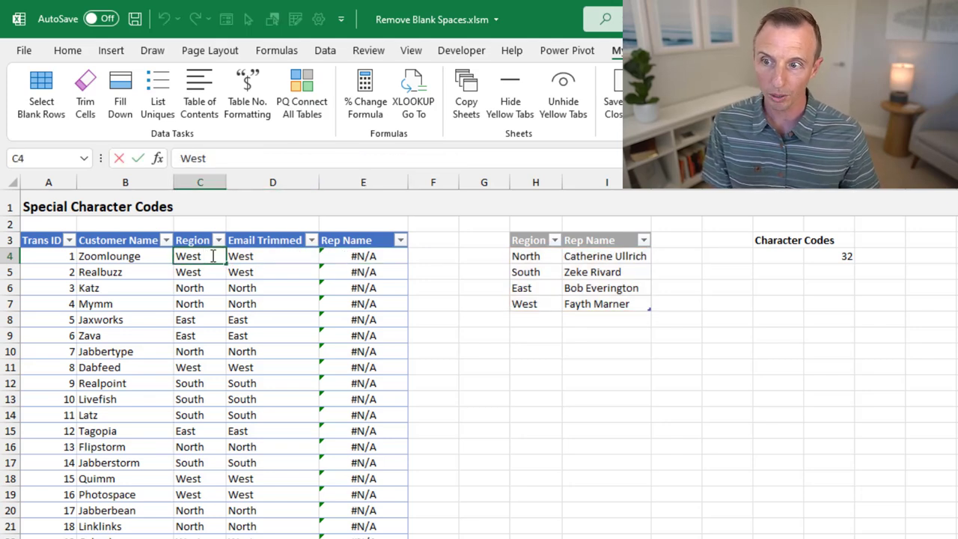
key(Escape)
double_click(554, 304)
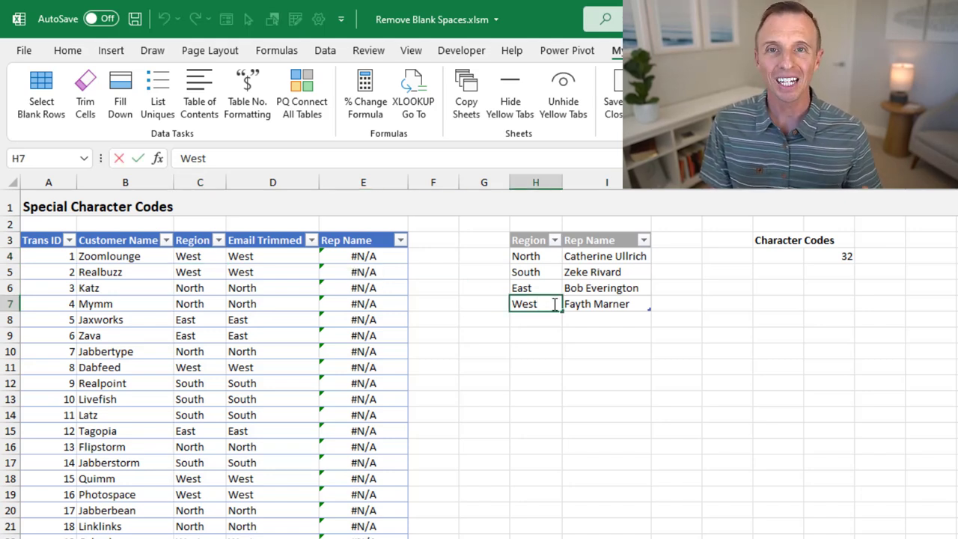
key(Escape)
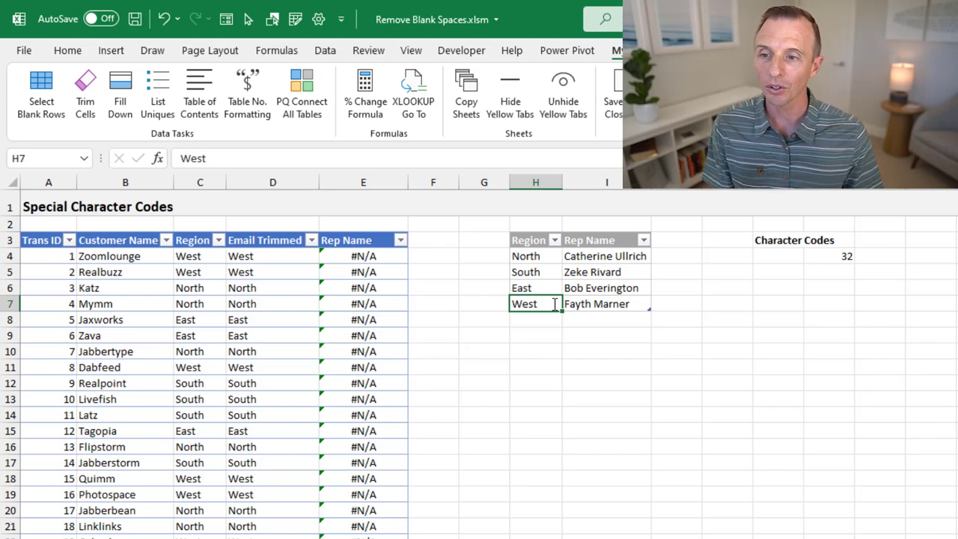
Enter a single space in cell L4 and inspect the CODE formula in M4 that references it
click(767, 256)
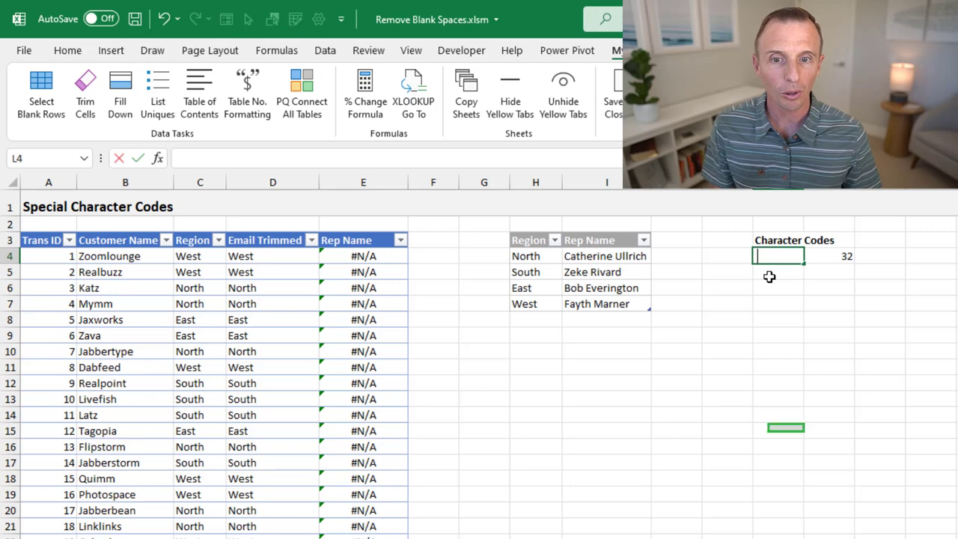
key(Return)
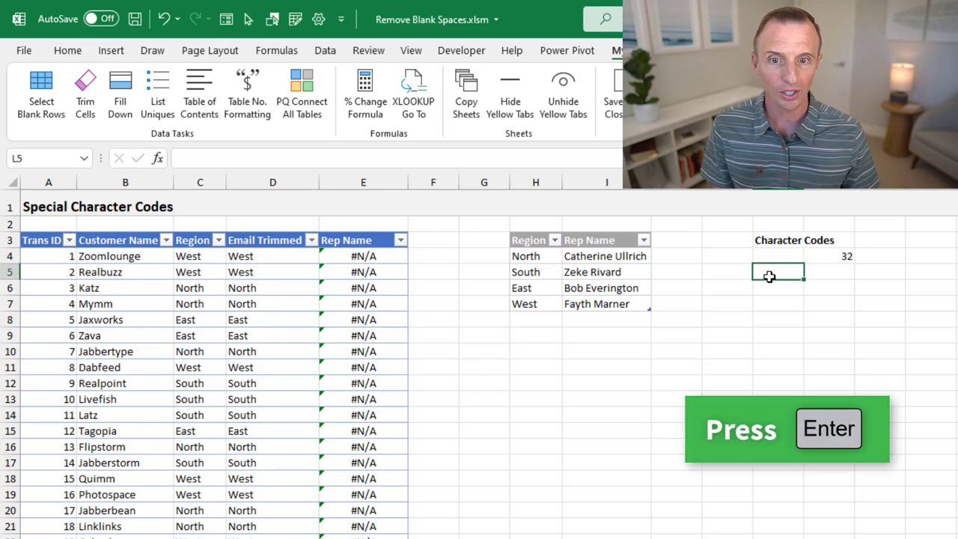
click(767, 255)
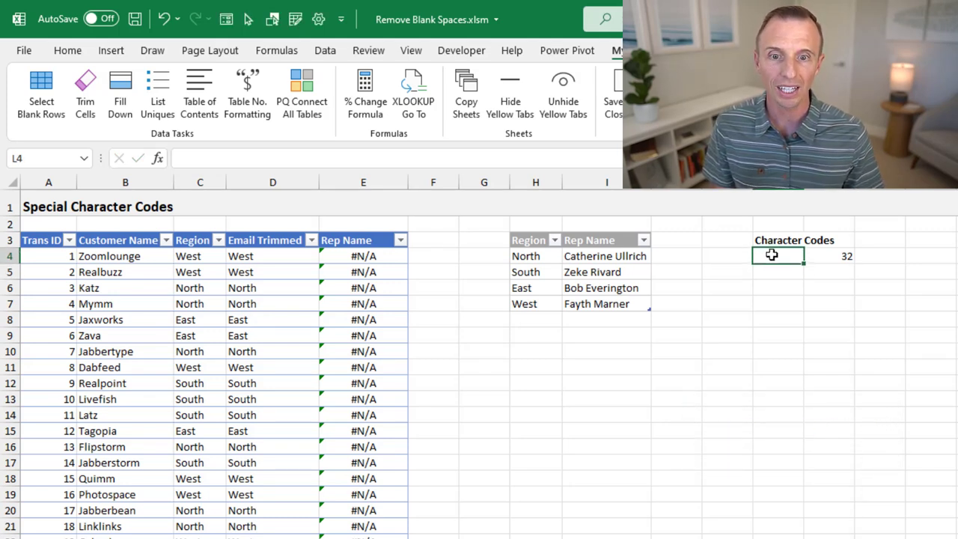
click(821, 257)
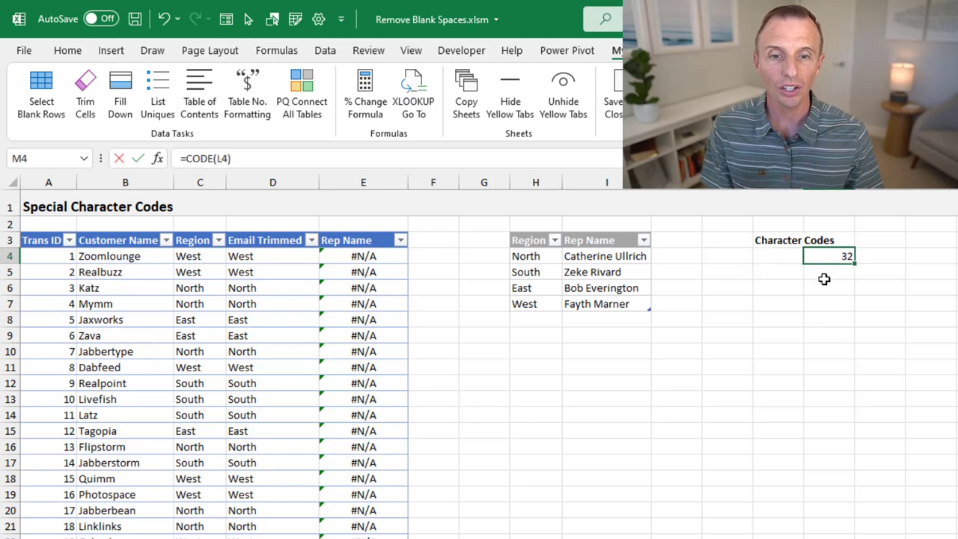
key(F2)
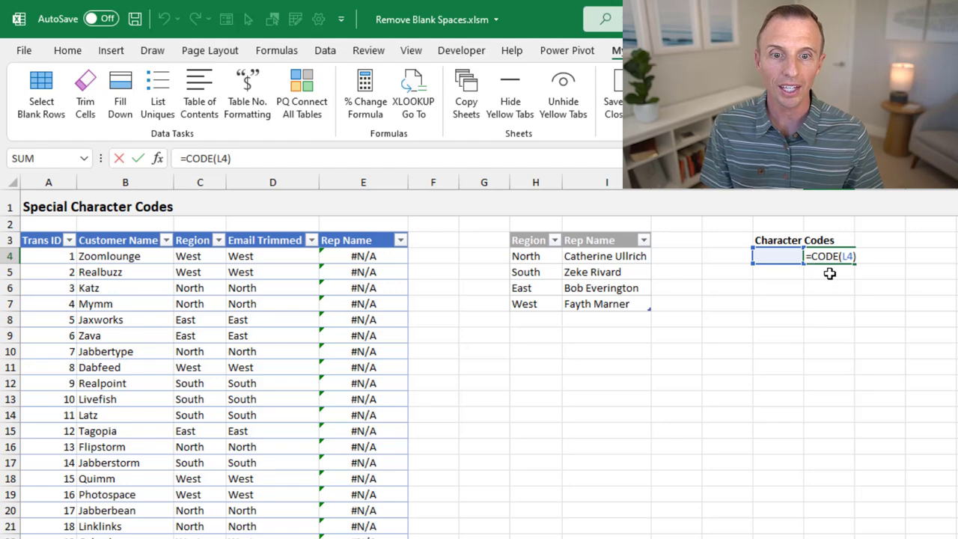
key(Escape)
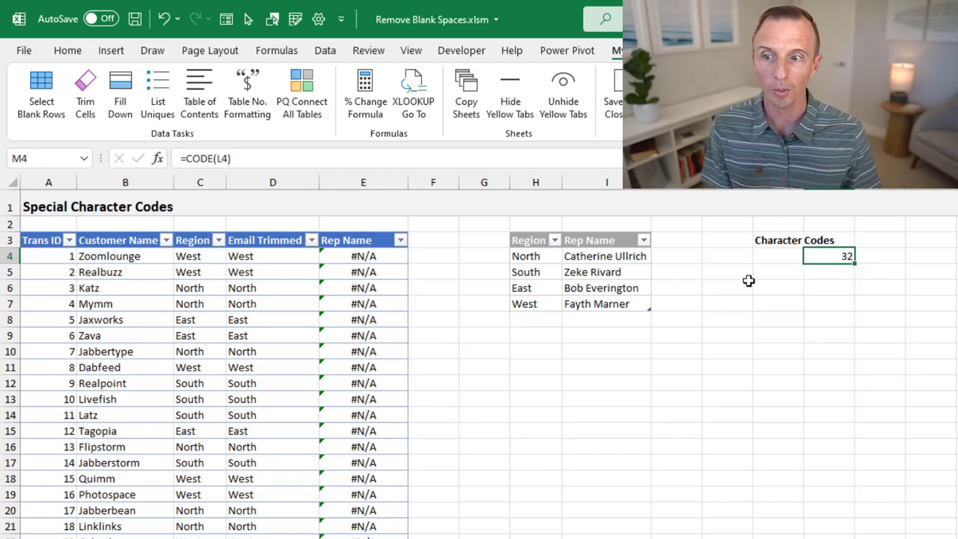
Copy the trailing blank character from the region value in C4 and paste it into cell L5
double_click(213, 256)
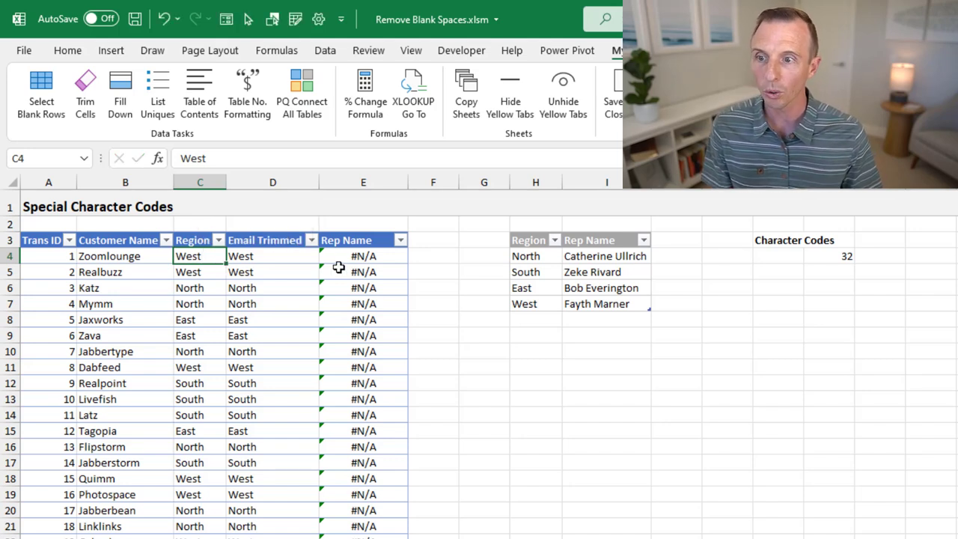
click(764, 273)
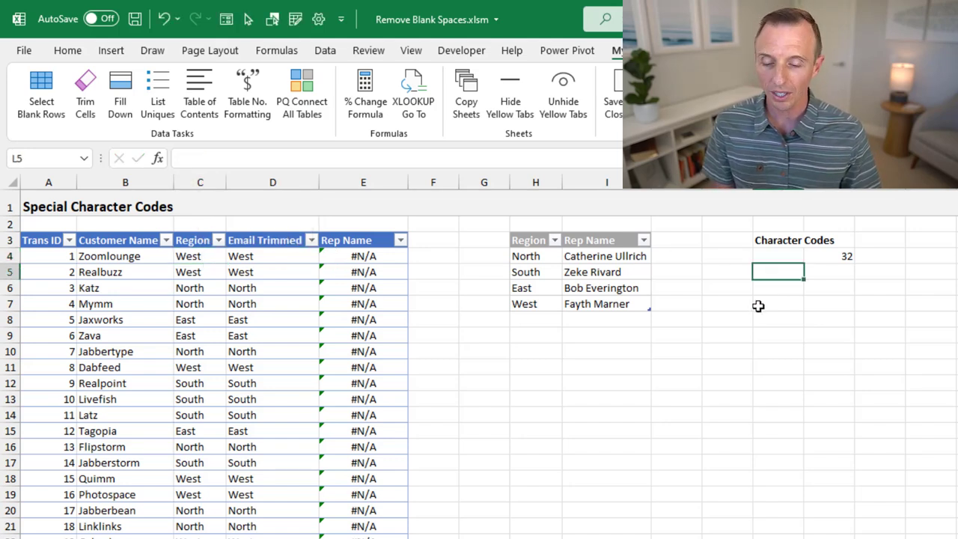
key(ctrl+v)
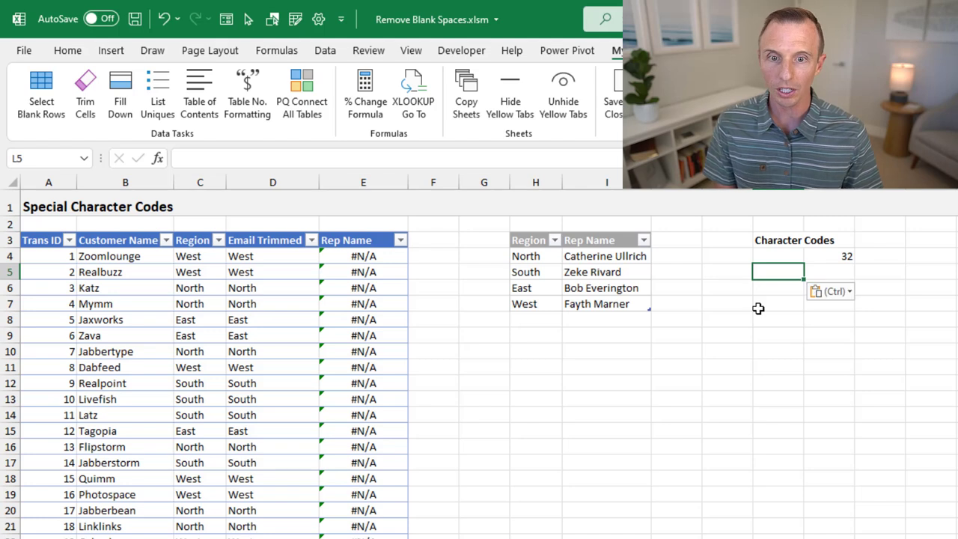
Enter a CODE formula in M5 that returns the character code of the blank in L5
click(833, 275)
text(=code)
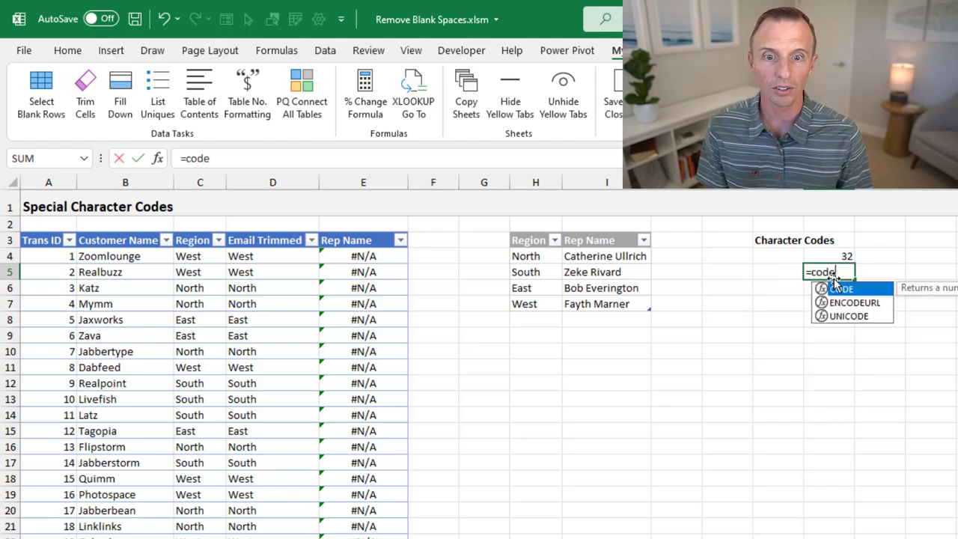
key(Tab)
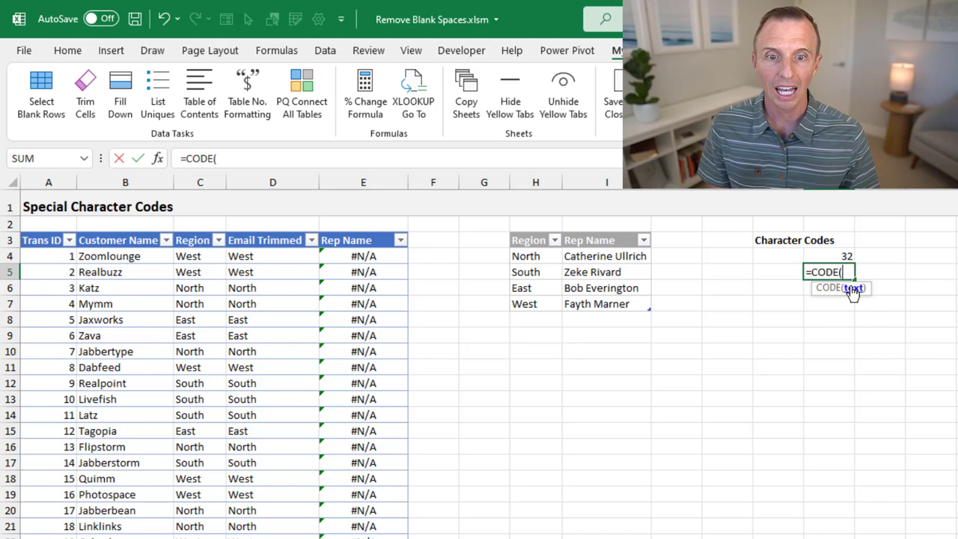
click(782, 273)
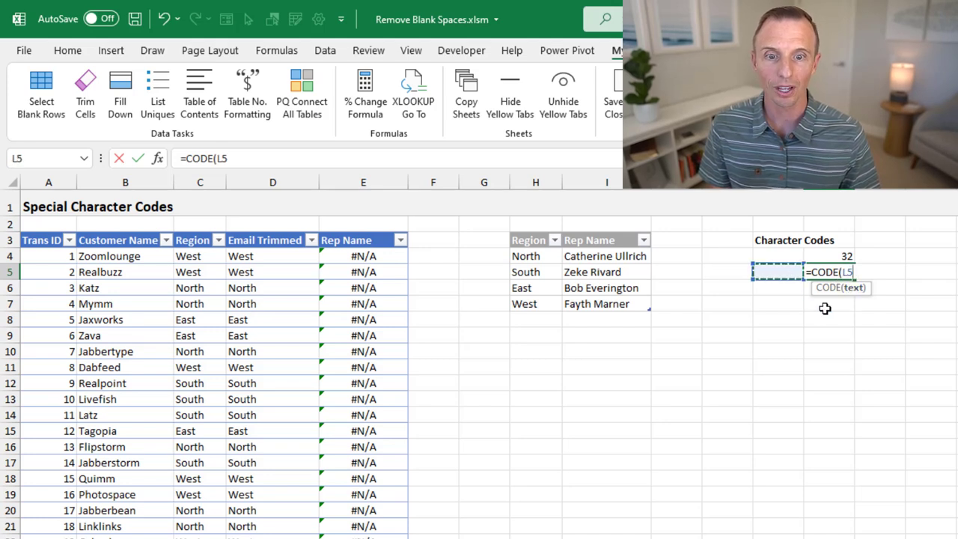
text())
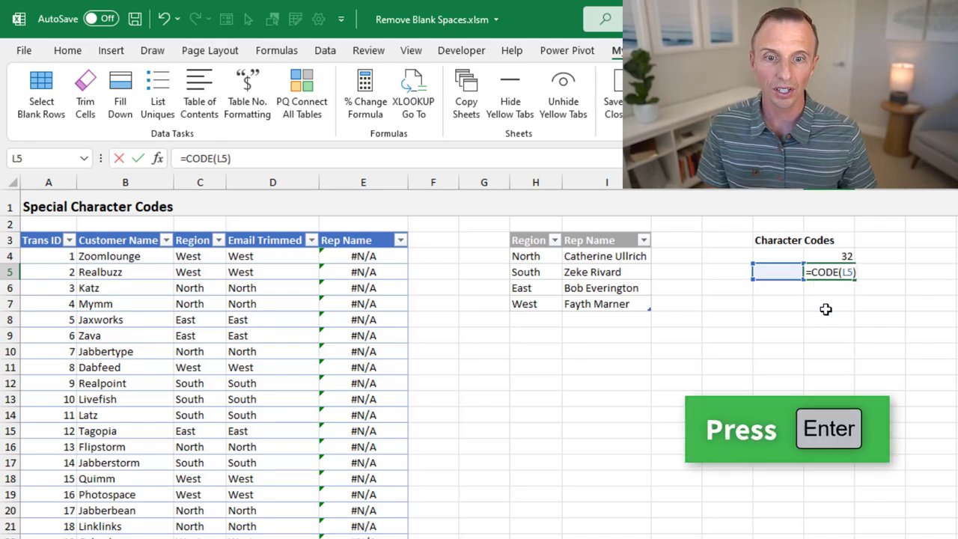
key(Return)
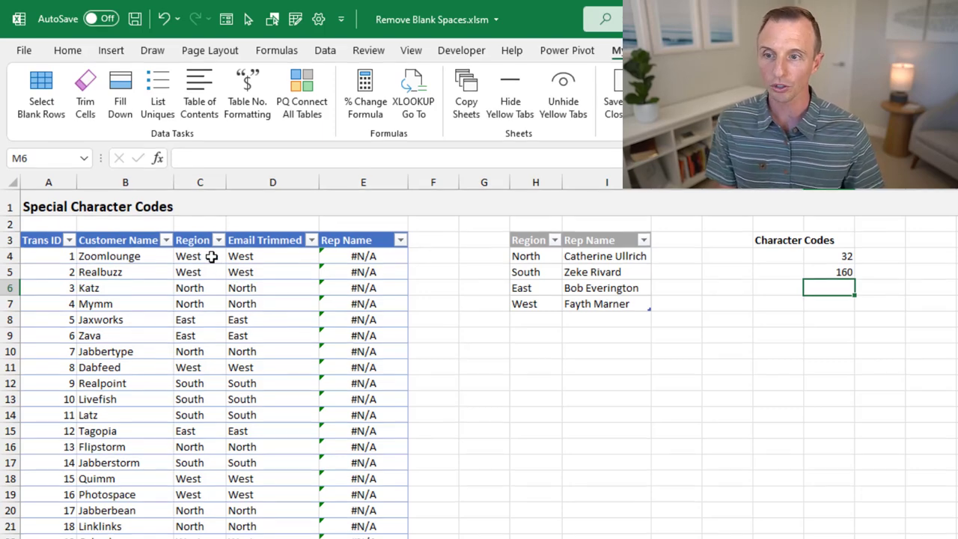
key(ctrl+h)
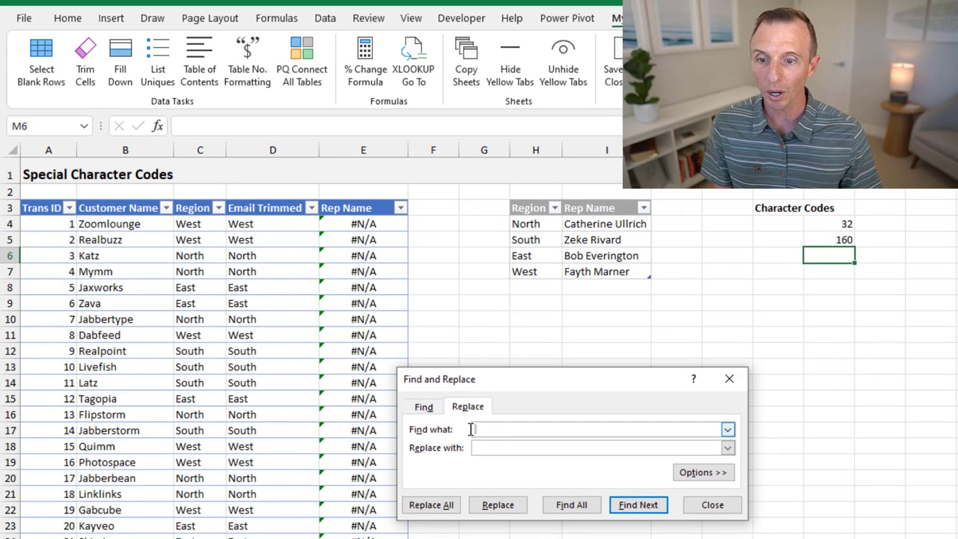
click(472, 429)
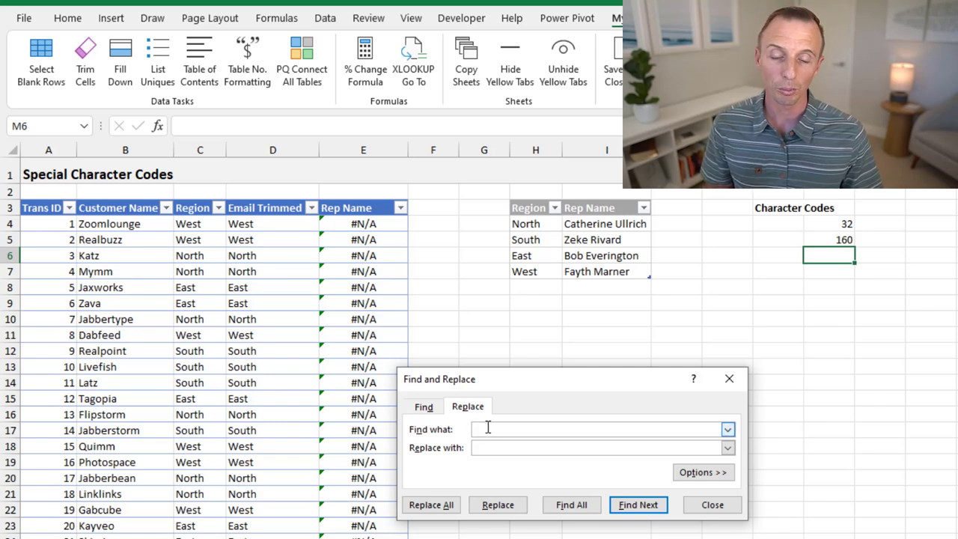
click(704, 507)
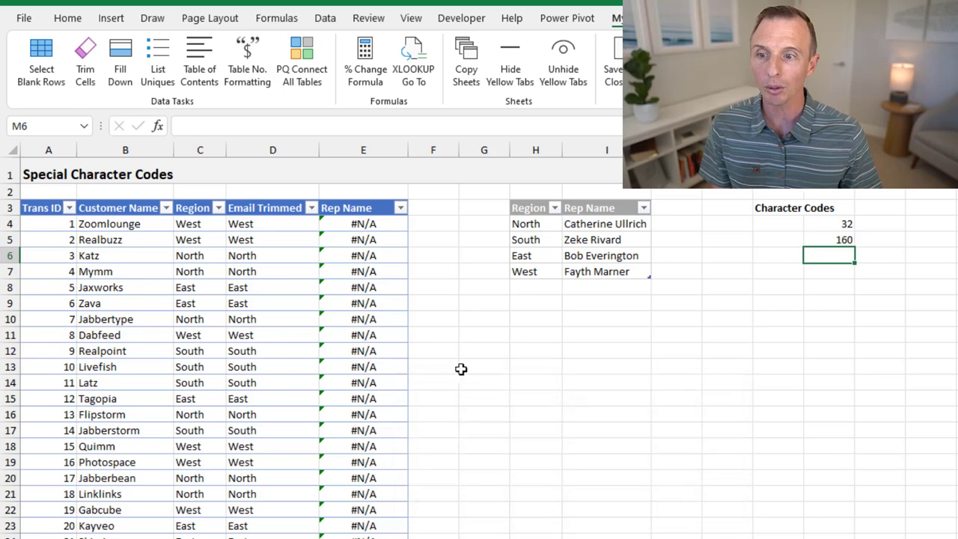
click(270, 223)
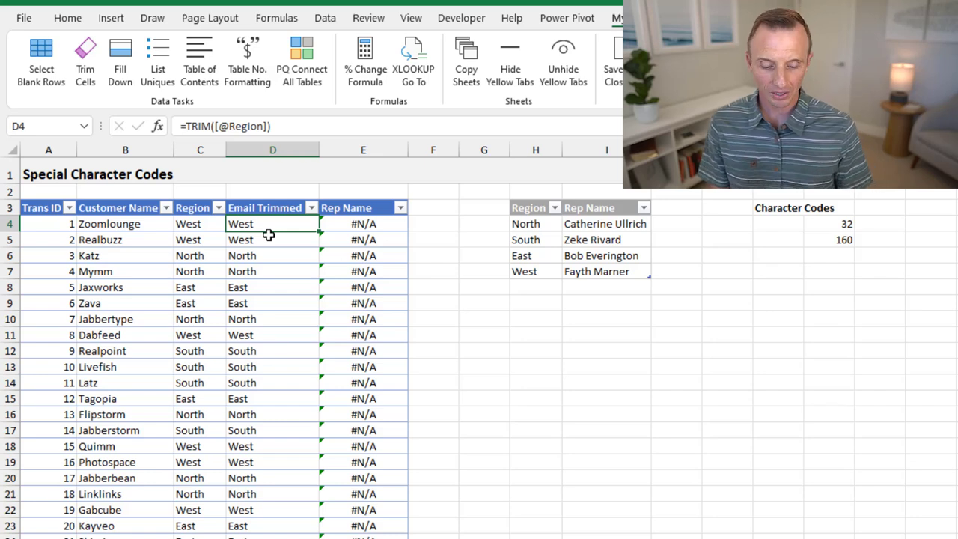
key(F2)
key(Escape)
text(=)
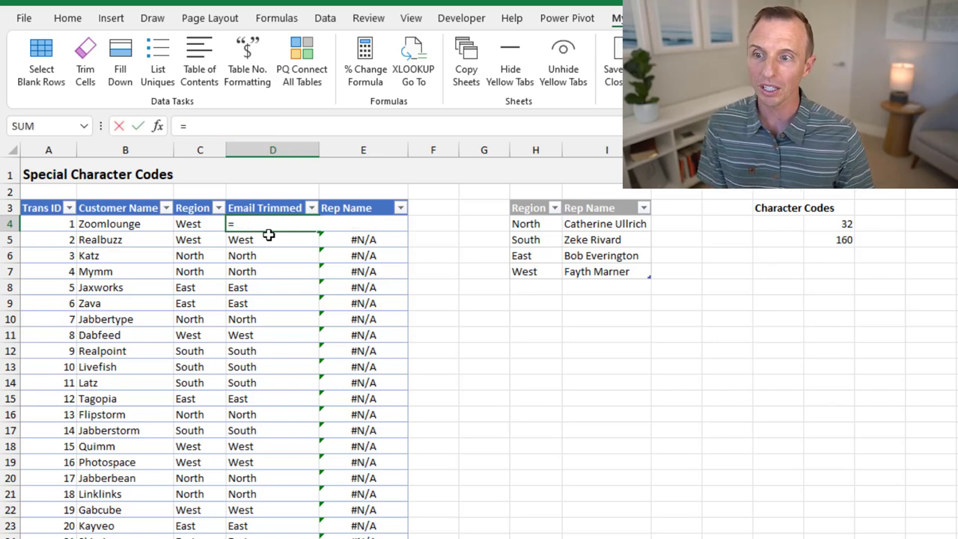
text(lef)
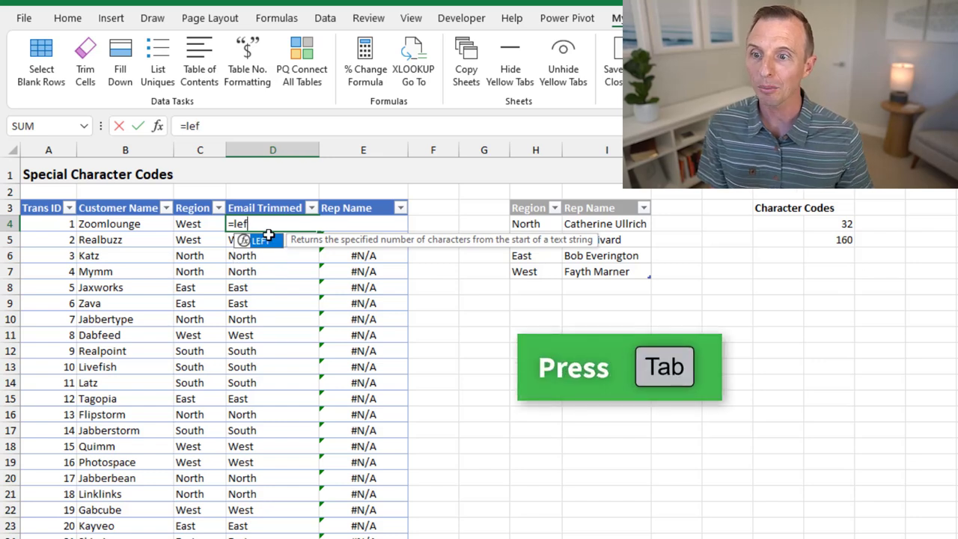
key(Tab)
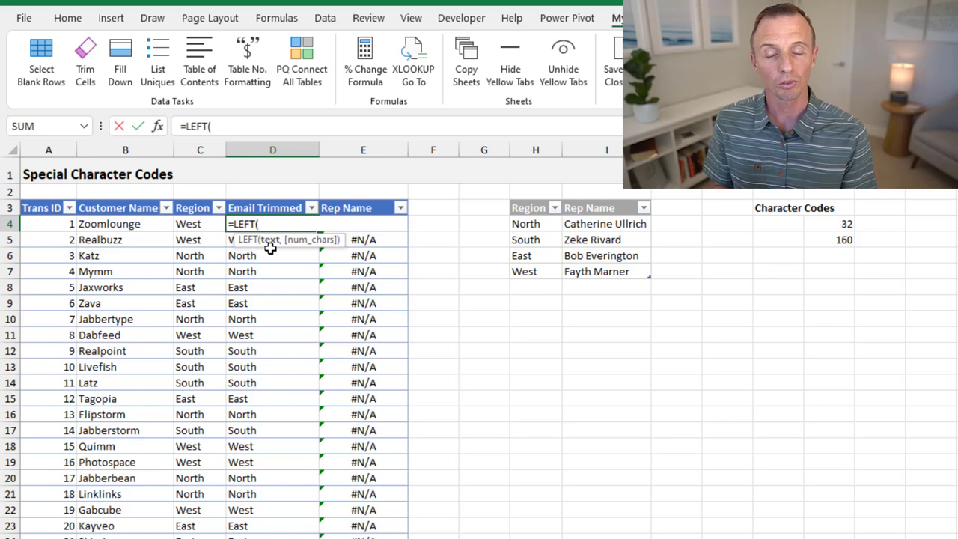
click(202, 223)
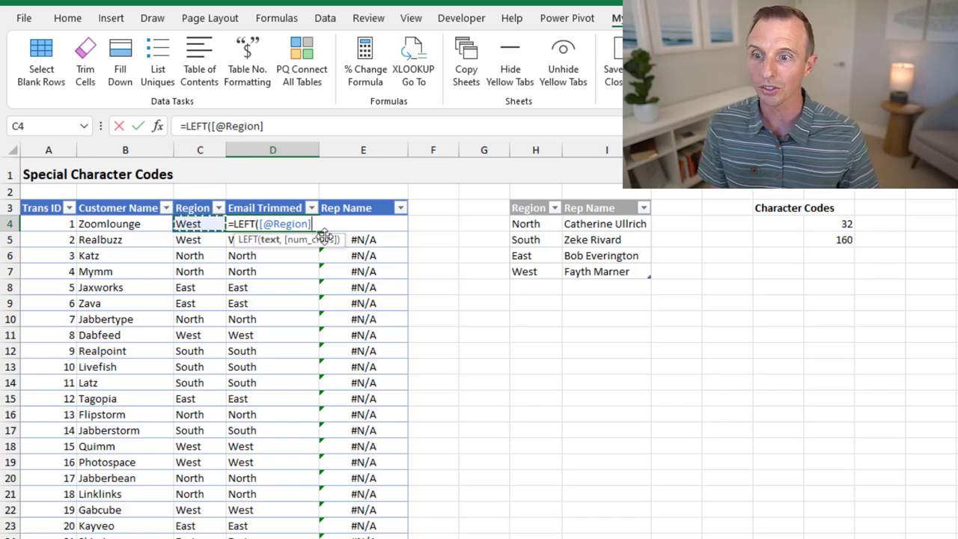
text(,)
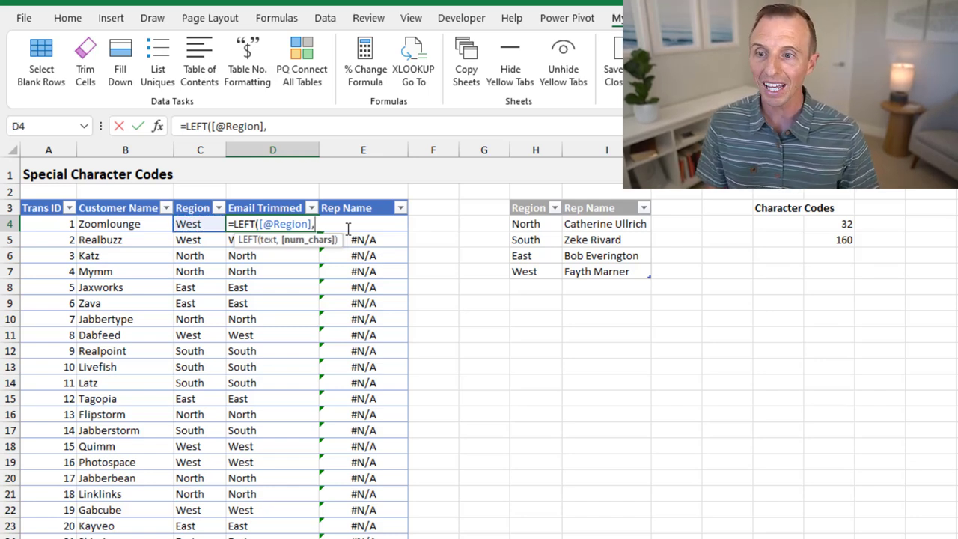
text(len)
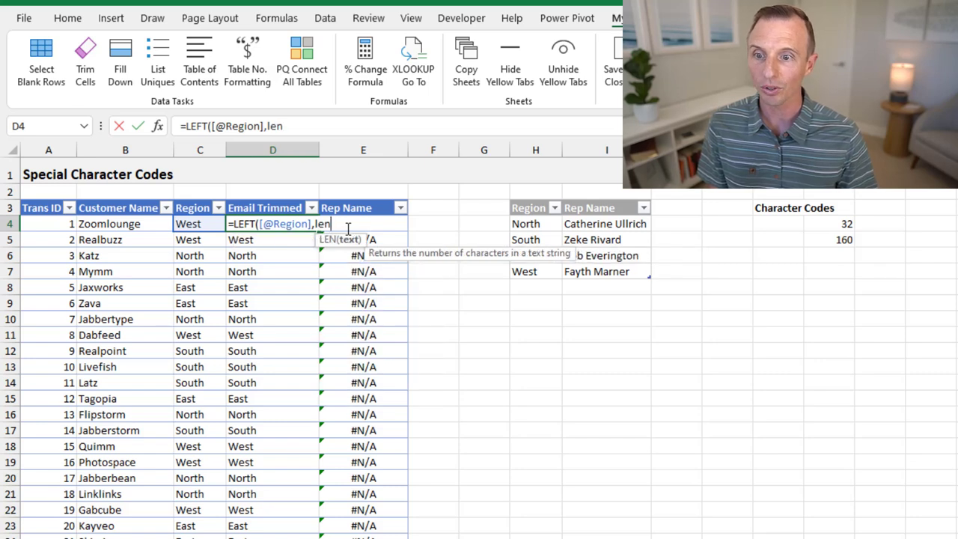
text(()
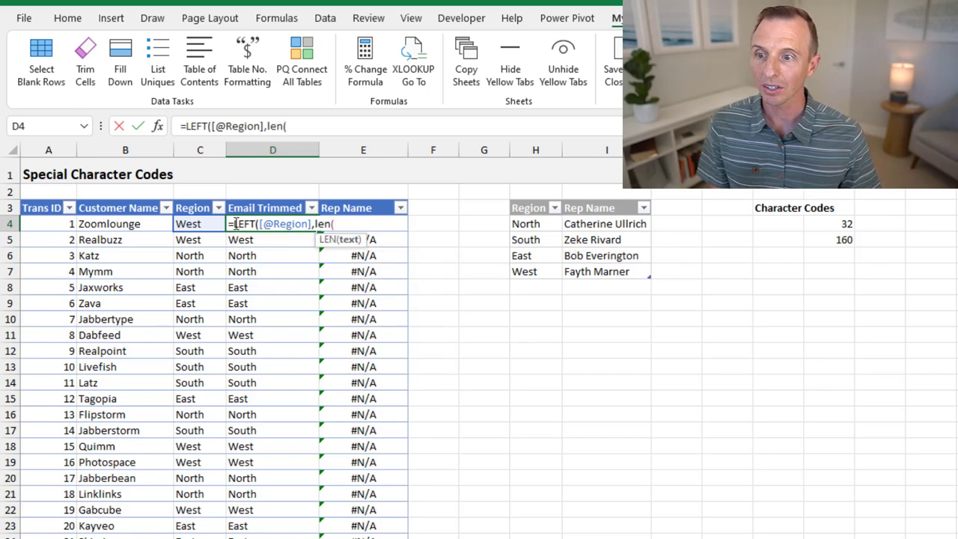
click(198, 224)
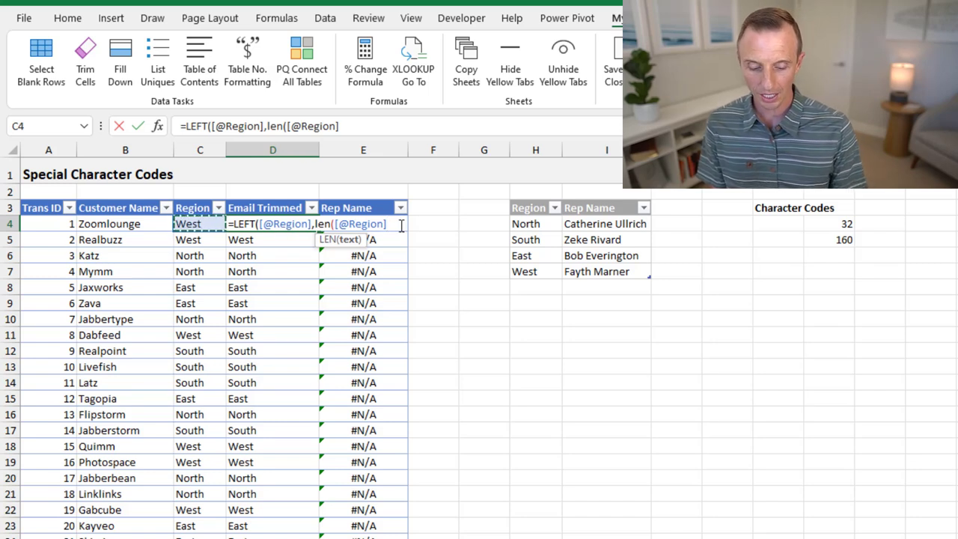
text())
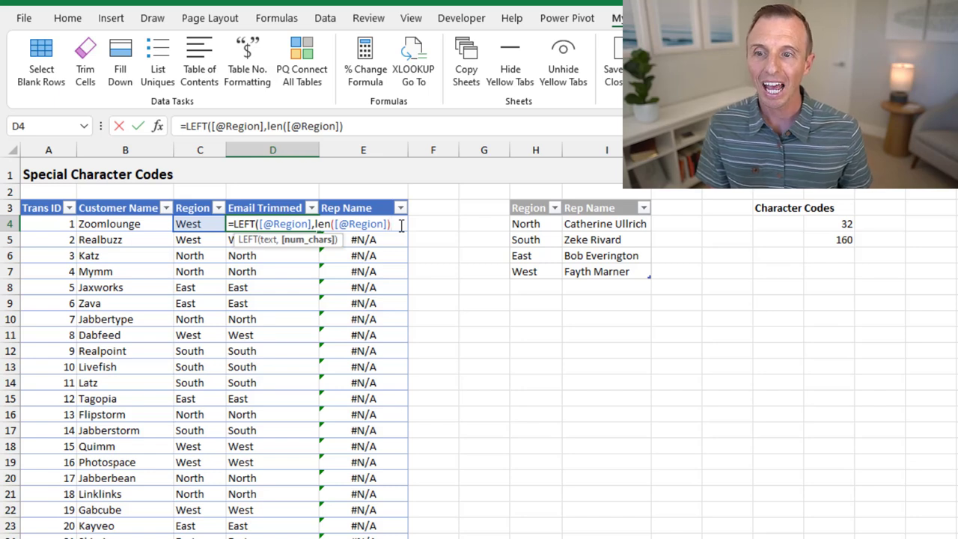
text(-1)
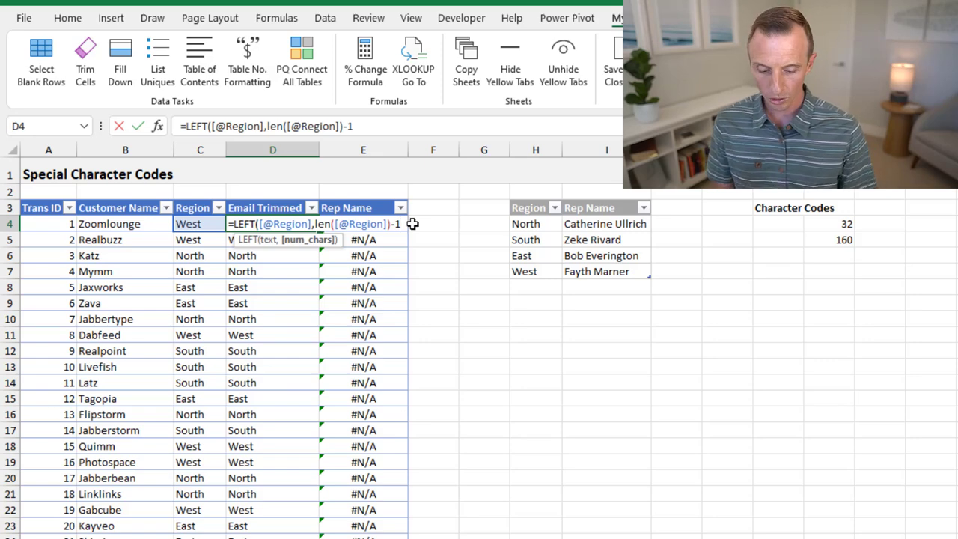
text())
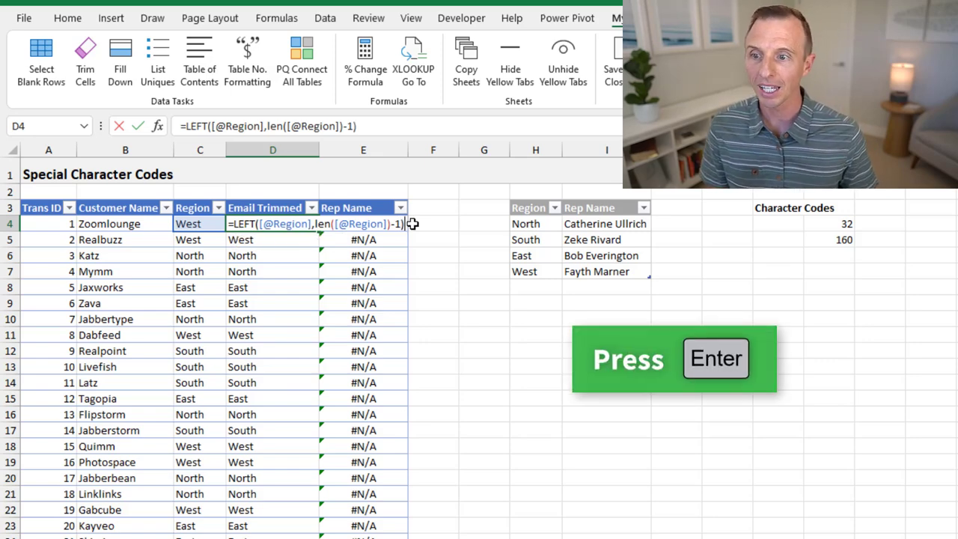
key(Return)
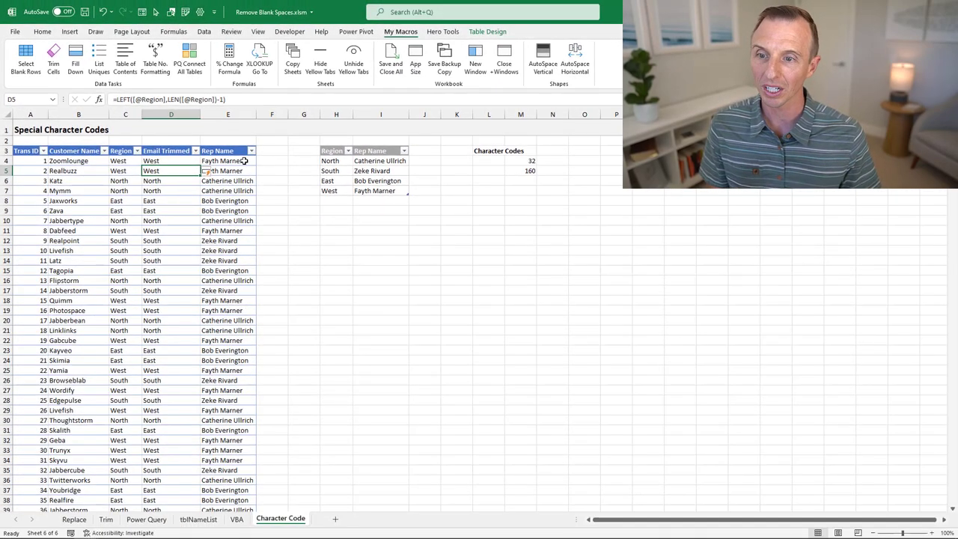
click(388, 224)
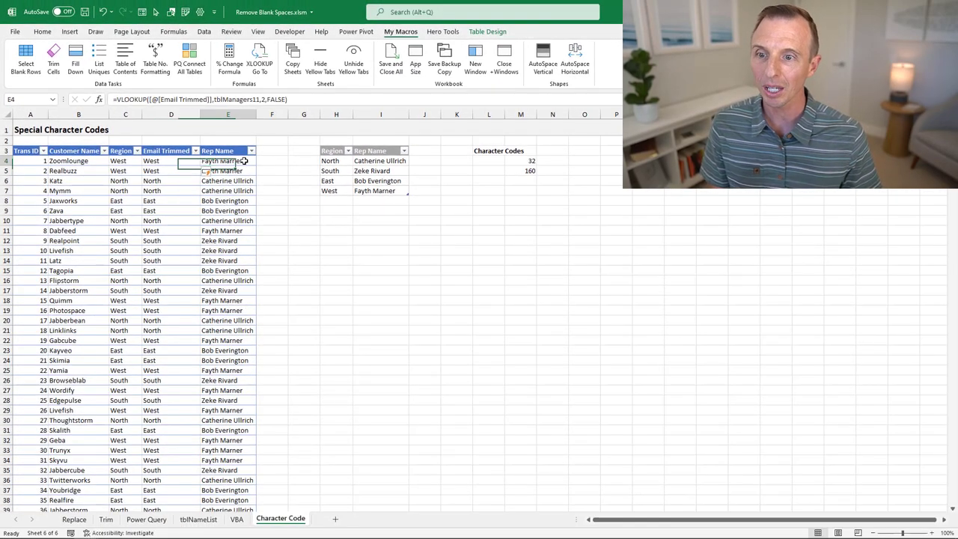